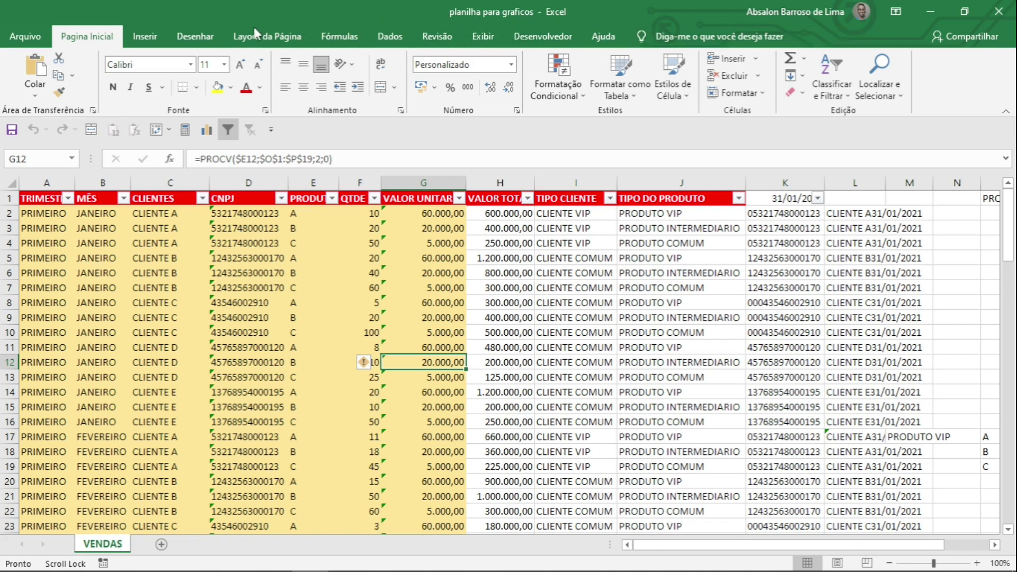
- Look through the ribbon's command sets, from inserting to developer tools, and the file management view, ending on the home commands
{"action": "left_click", "coordinate": [146, 38]}
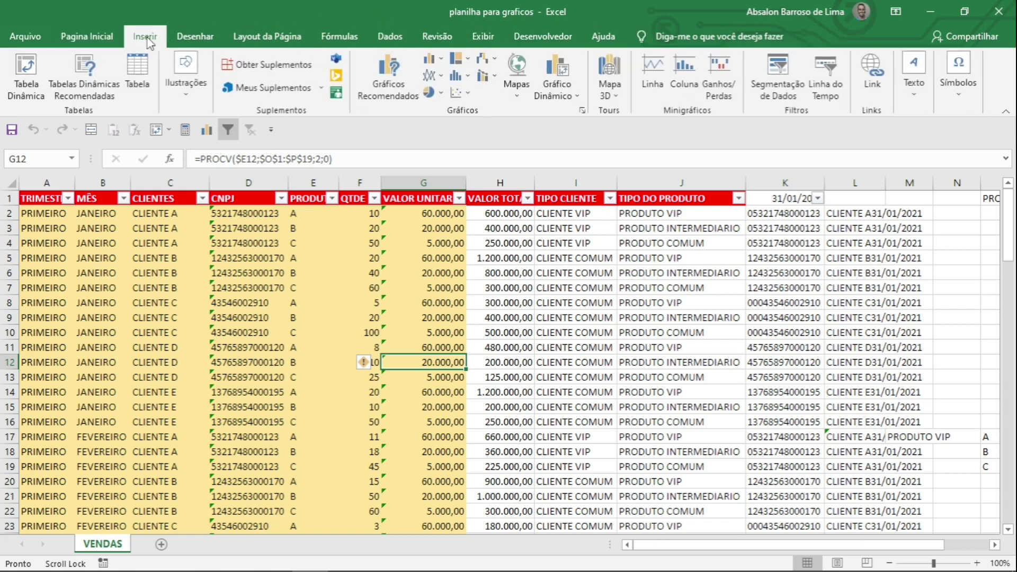
{"action": "left_click", "coordinate": [195, 36]}
{"action": "left_click", "coordinate": [268, 41]}
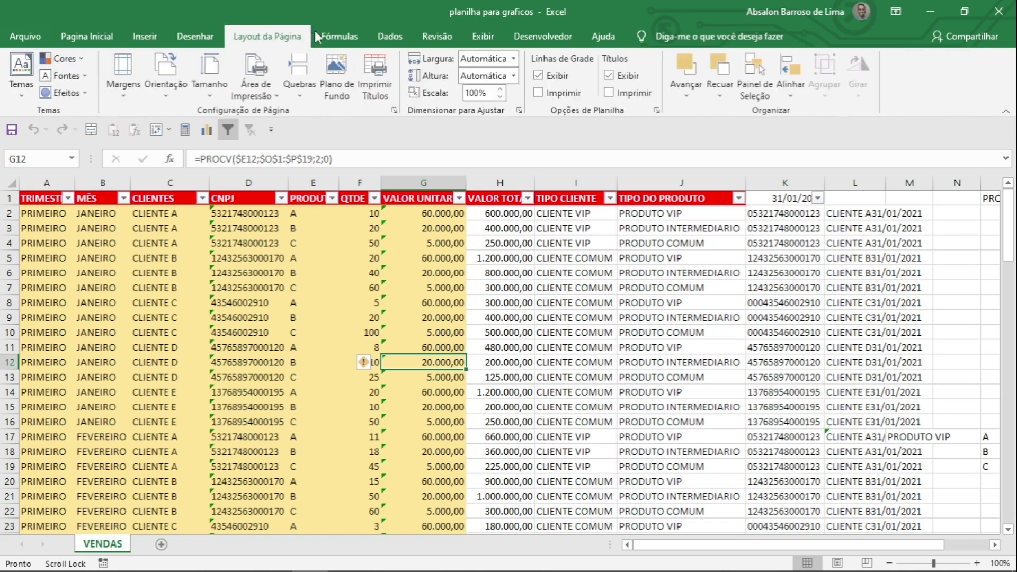
{"action": "left_click", "coordinate": [326, 35]}
{"action": "left_click", "coordinate": [384, 38]}
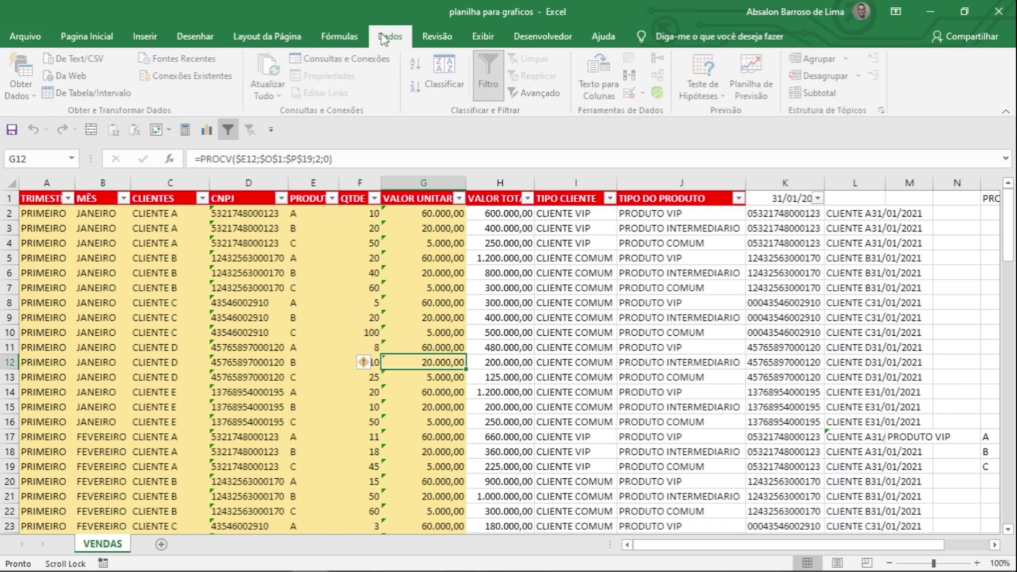
{"action": "left_click", "coordinate": [437, 37]}
{"action": "left_click", "coordinate": [482, 37]}
{"action": "left_click", "coordinate": [541, 38]}
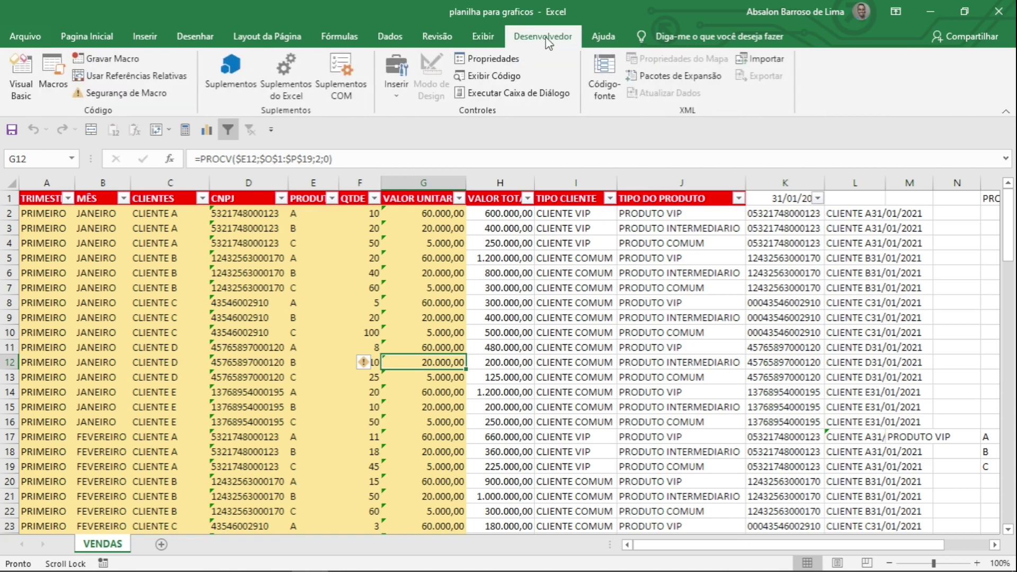
{"action": "left_click", "coordinate": [24, 37]}
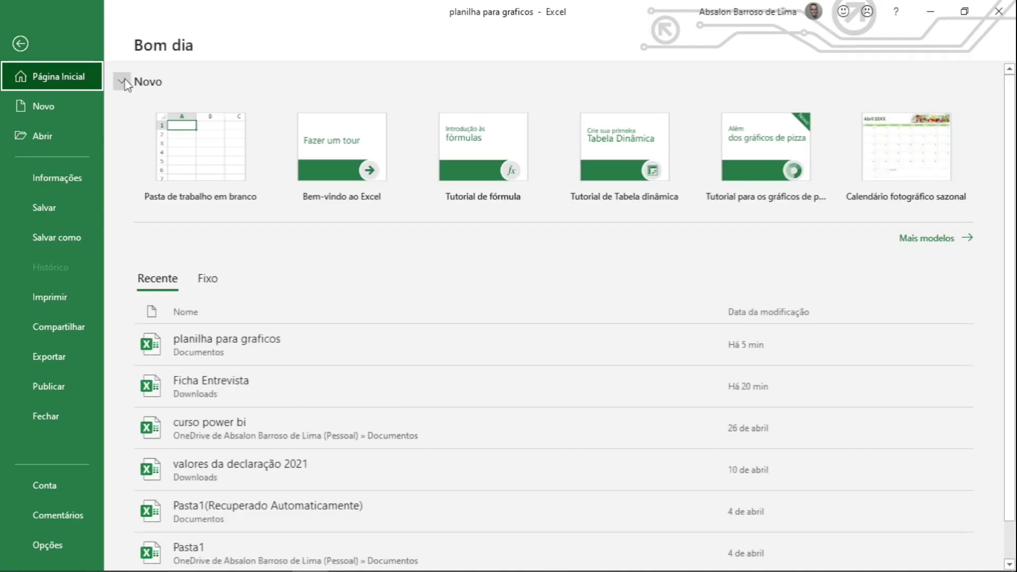
{"action": "left_click", "coordinate": [22, 38]}
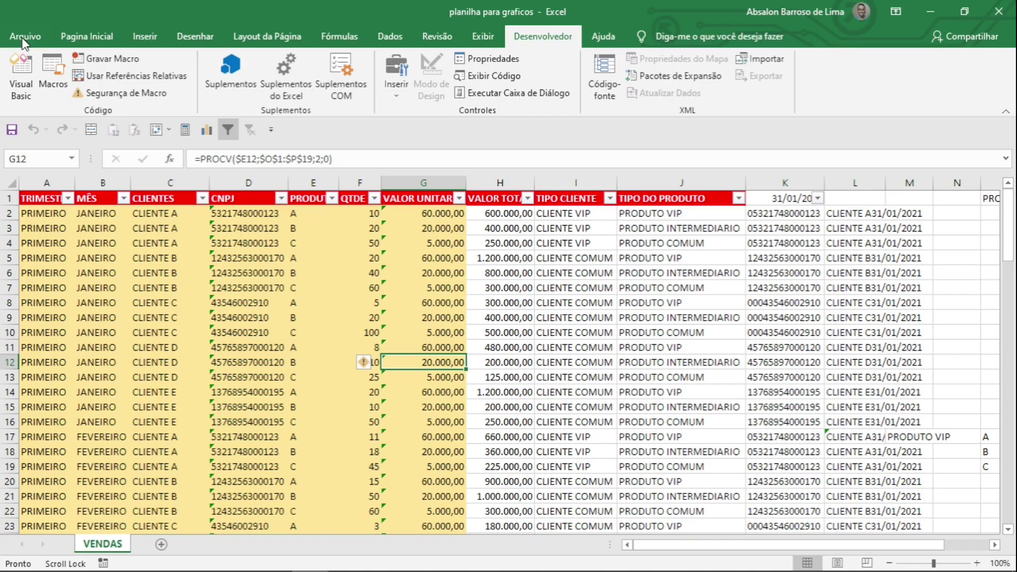
{"action": "left_click", "coordinate": [75, 38]}
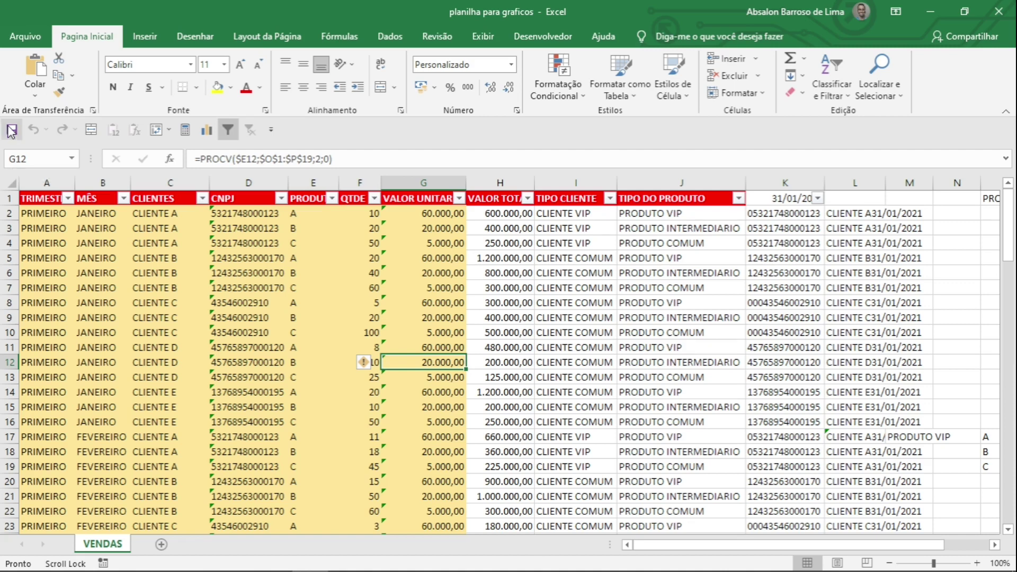
- Open the Excel options and review the general settings for the interface, new workbooks and the Office copy
{"action": "left_click", "coordinate": [25, 36]}
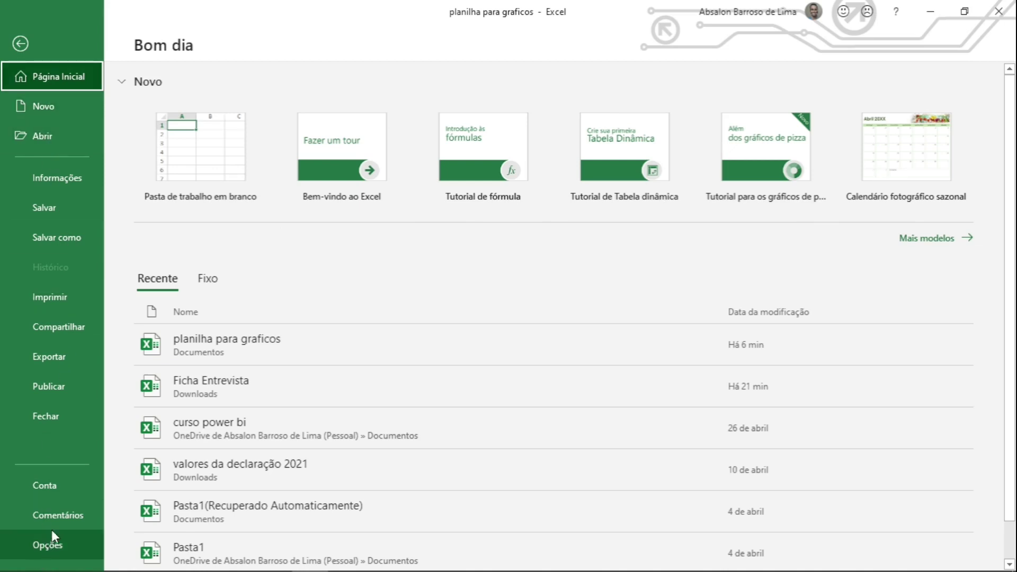
{"action": "left_click", "coordinate": [59, 544]}
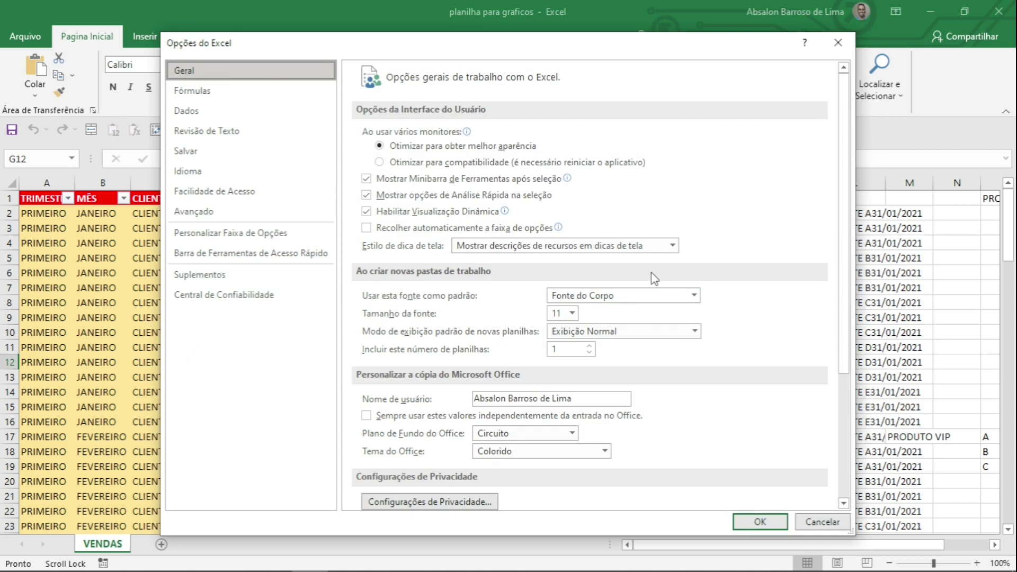
{"action": "mouse_move", "coordinate": [846, 113]}
{"action": "left_mouse_down"}
{"action": "mouse_move", "coordinate": [862, 294]}
{"action": "mouse_move", "coordinate": [837, 122]}
{"action": "left_mouse_up"}
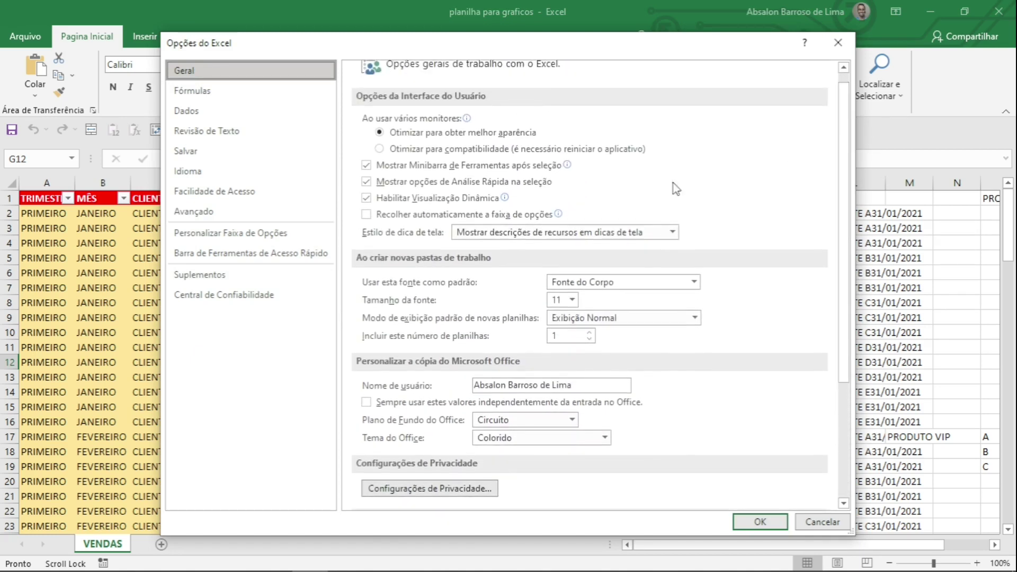
- Review the formula options, covering workbook calculation, working with formulas and the error checking rules
{"action": "left_click", "coordinate": [199, 95]}
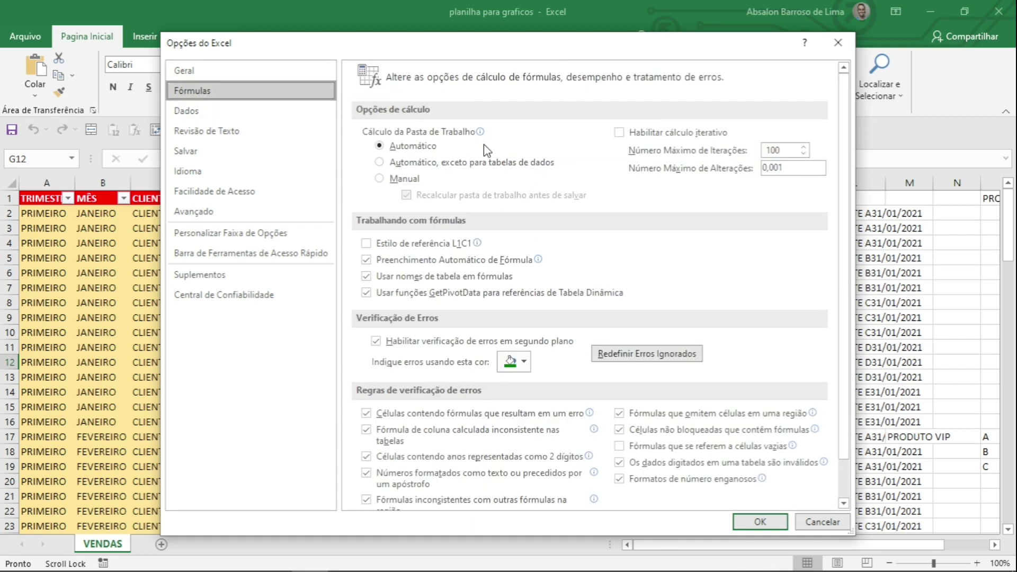
{"action": "mouse_move", "coordinate": [411, 142]}
{"action": "scroll", "coordinate": [601, 311], "scroll_direction": "down", "scroll_amount": 3}
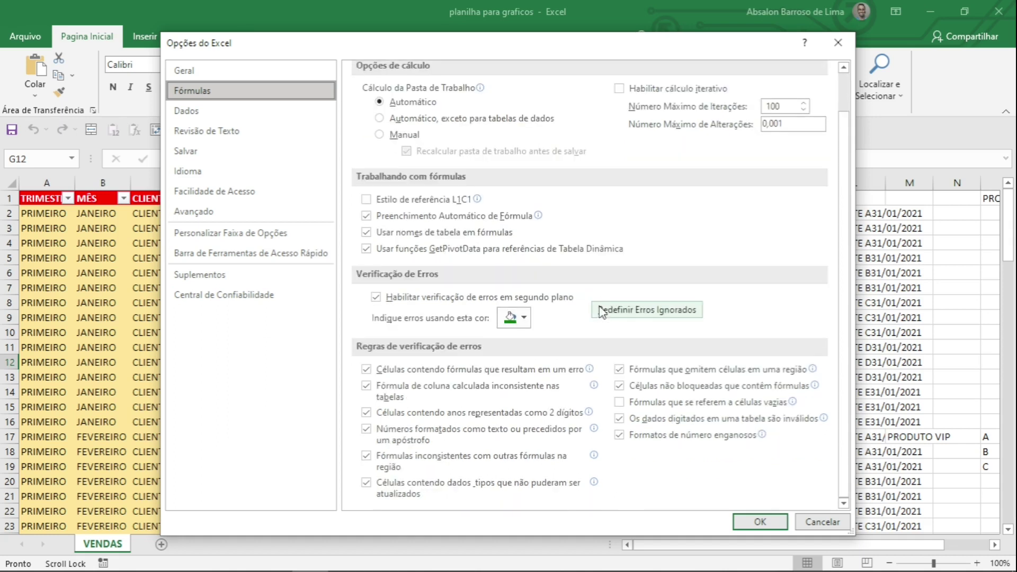
{"action": "scroll", "coordinate": [536, 289], "scroll_direction": "up", "scroll_amount": 2}
{"action": "scroll", "coordinate": [536, 289], "scroll_direction": "up", "scroll_amount": 1}
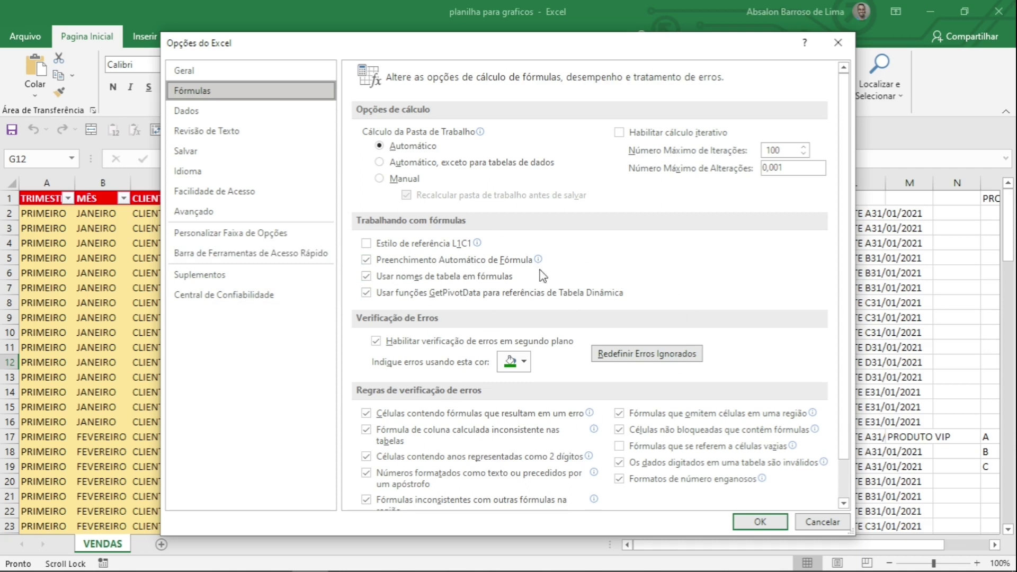
{"action": "scroll", "coordinate": [557, 331], "scroll_direction": "down", "scroll_amount": 1}
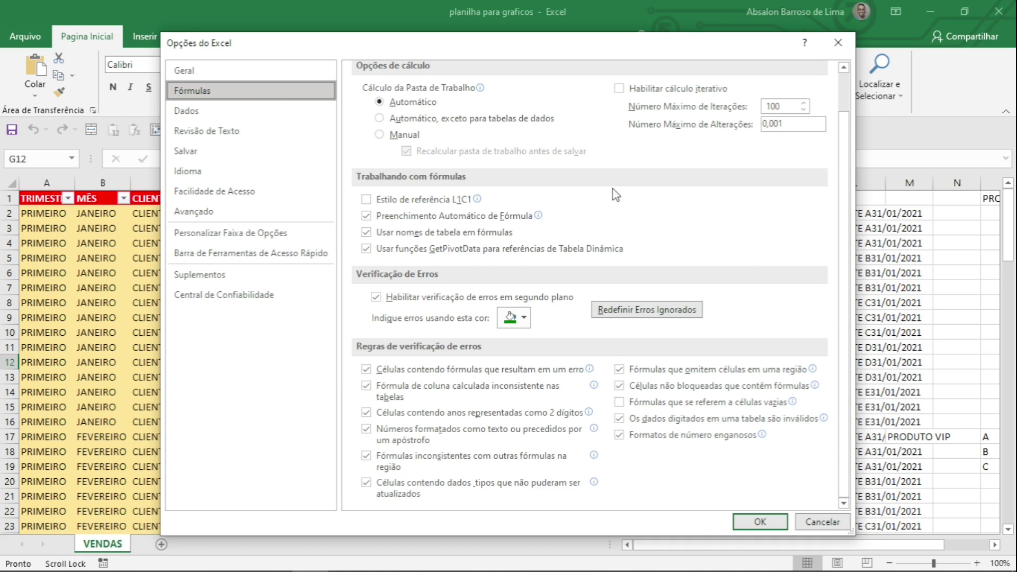
- Review the data and proofing options and look up the AutoCorrect replacement for "sa"
{"action": "left_click", "coordinate": [199, 113]}
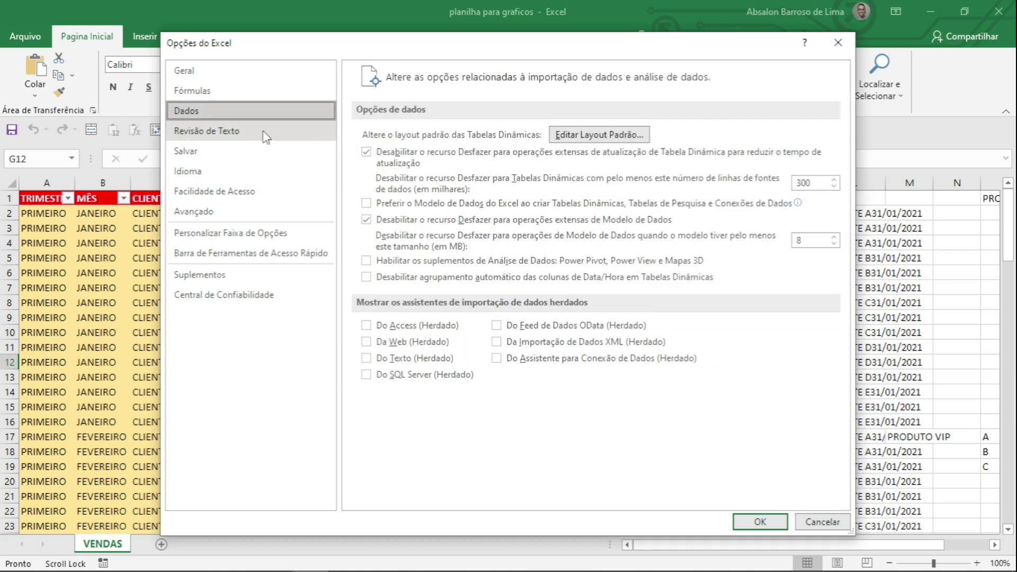
{"action": "left_click", "coordinate": [215, 132]}
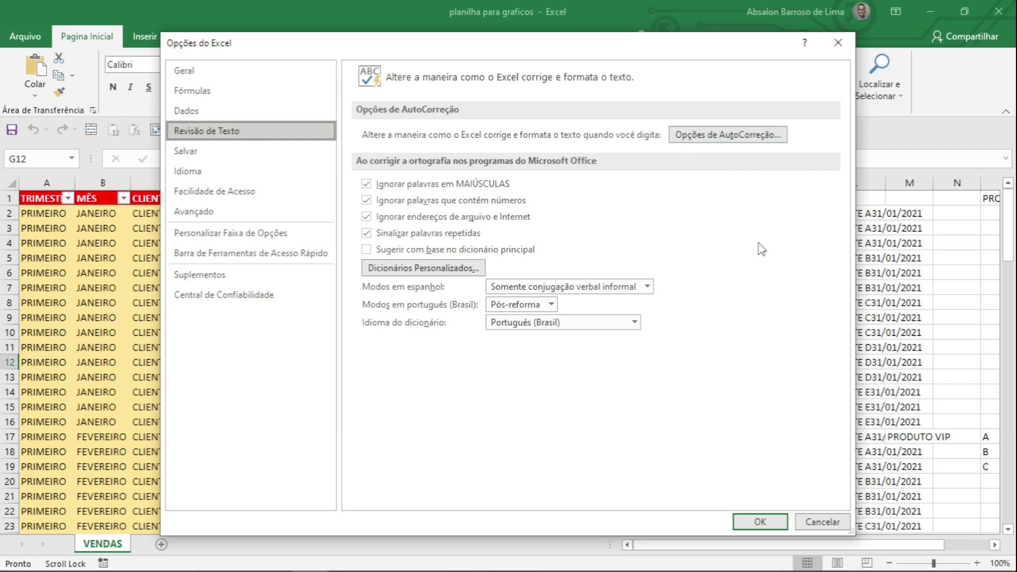
{"action": "left_click", "coordinate": [715, 138]}
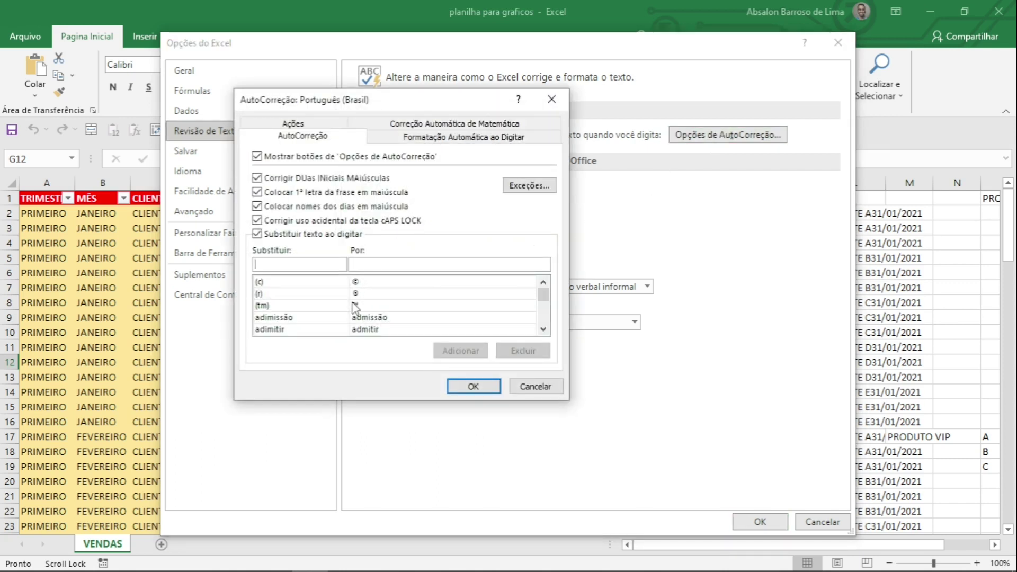
{"action": "type", "text": "sa"}
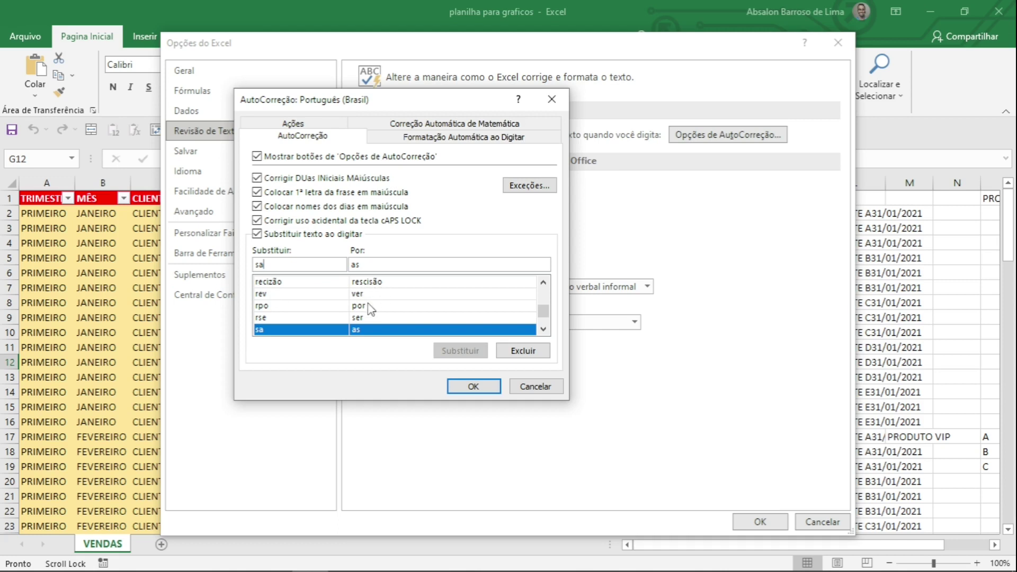
{"action": "left_click", "coordinate": [479, 387]}
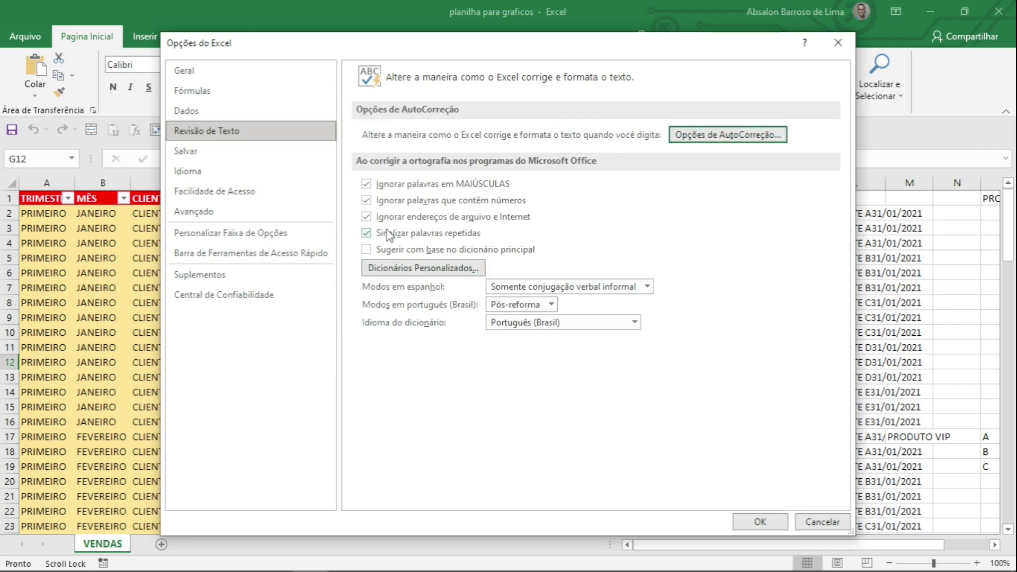
- Review the options for saving workbooks, Office language, ease of access and advanced editing
{"action": "left_click", "coordinate": [187, 153]}
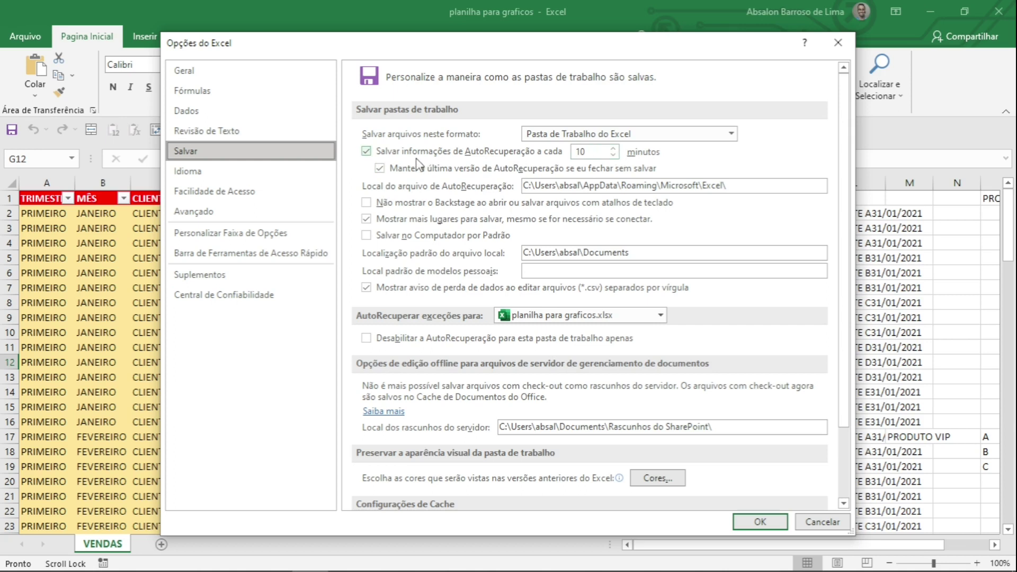
{"action": "left_click", "coordinate": [229, 174]}
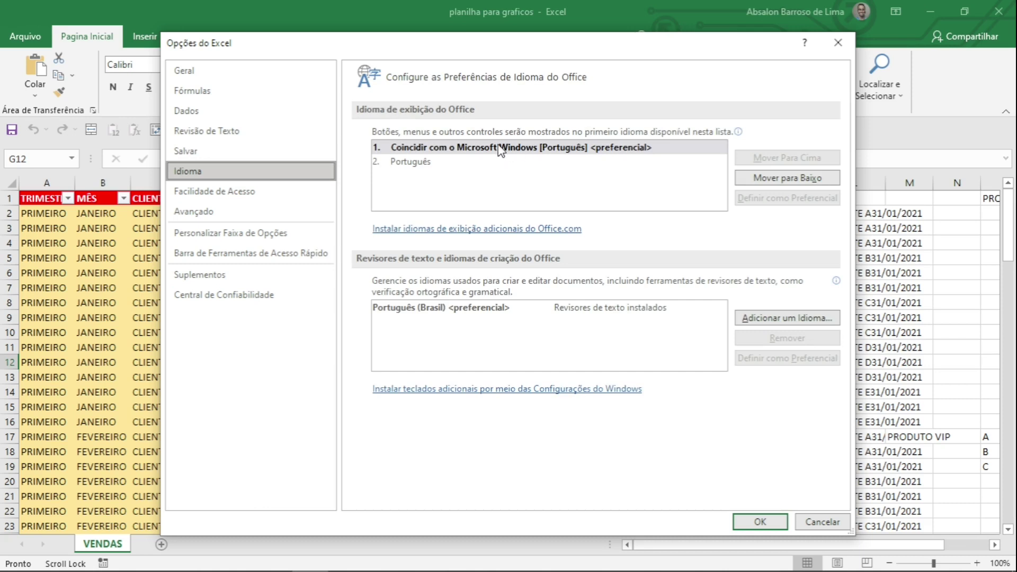
{"action": "left_click", "coordinate": [188, 200]}
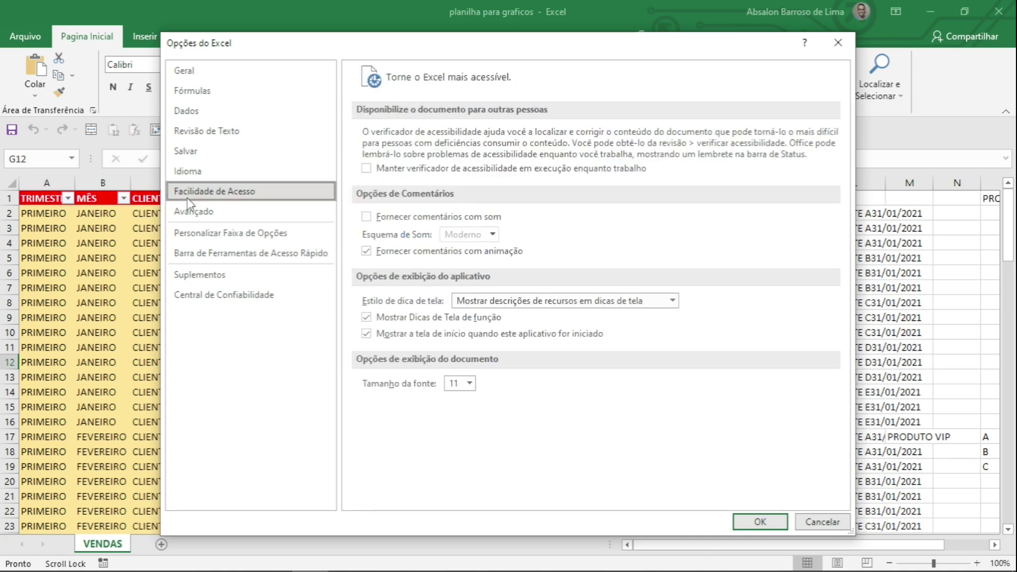
{"action": "left_click", "coordinate": [214, 212]}
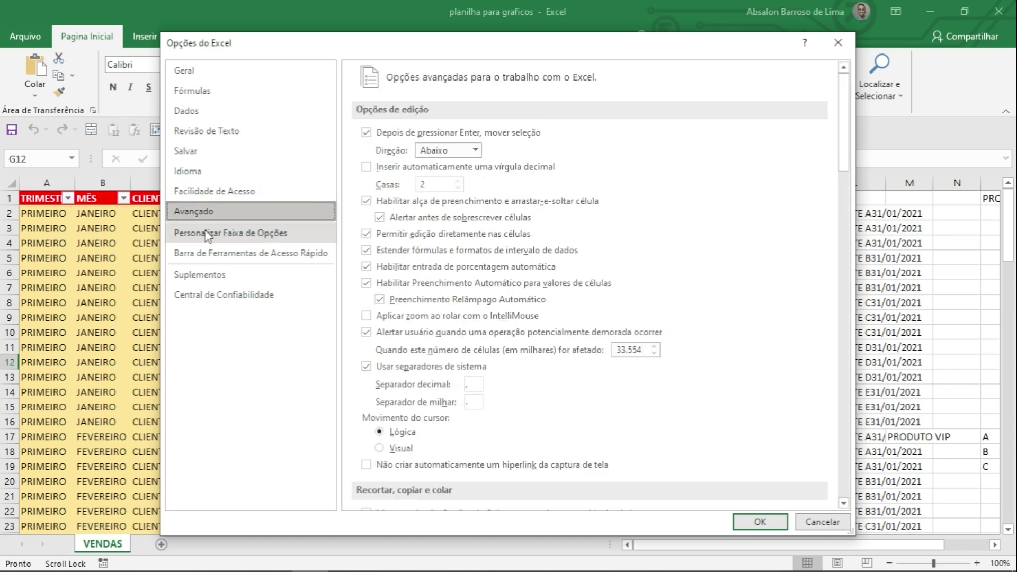
- Examine the ribbon customization options and select the Desenvolvedor entry among the main tabs
{"action": "left_click", "coordinate": [206, 235]}
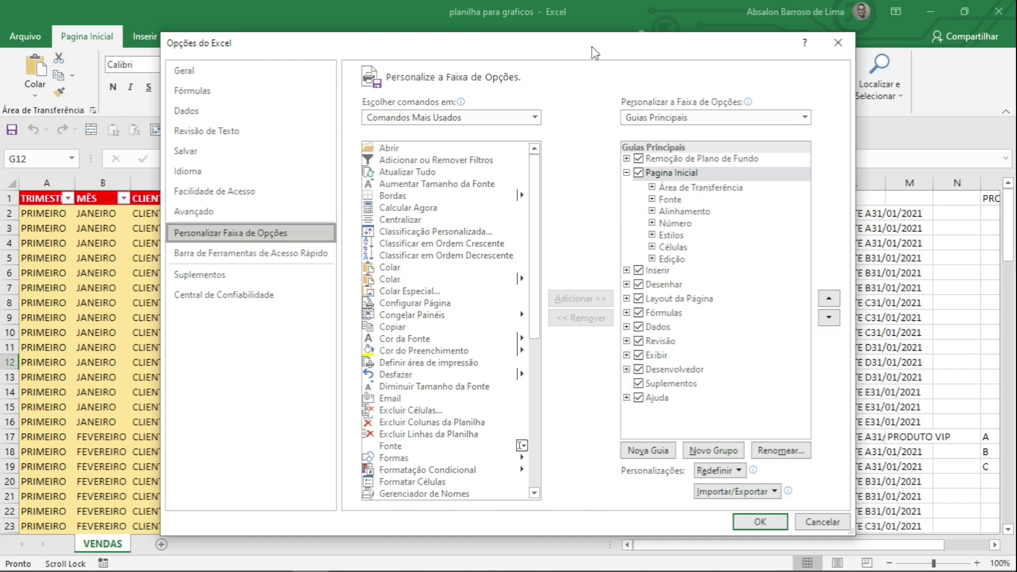
{"action": "left_click_drag", "start_coordinate": [579, 50], "coordinate": [557, 88]}
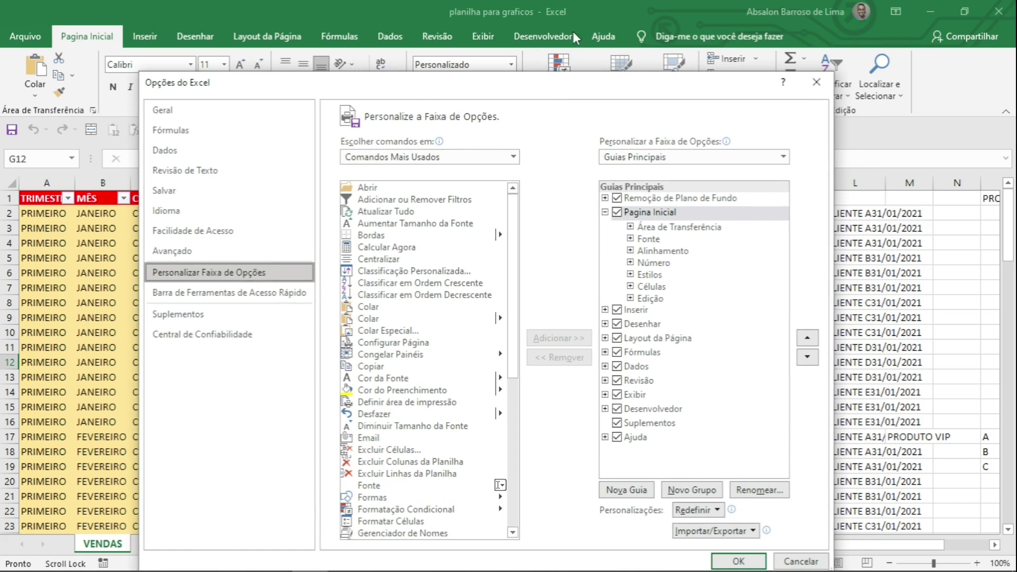
{"action": "left_click", "coordinate": [617, 410]}
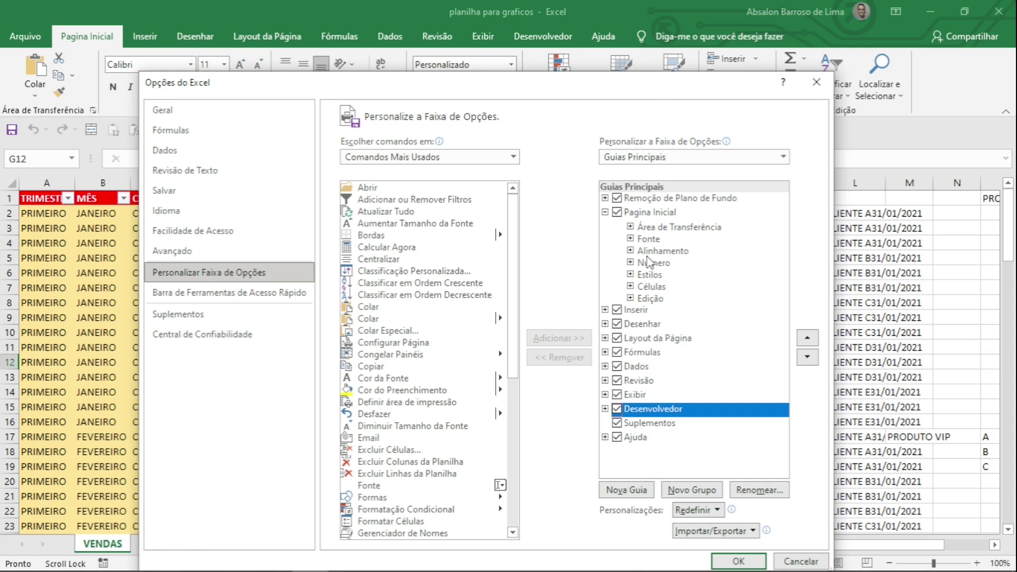
- Examine the Quick Access Toolbar customization options, listing Todos os Comandos as the source of available commands
{"action": "left_click", "coordinate": [163, 296]}
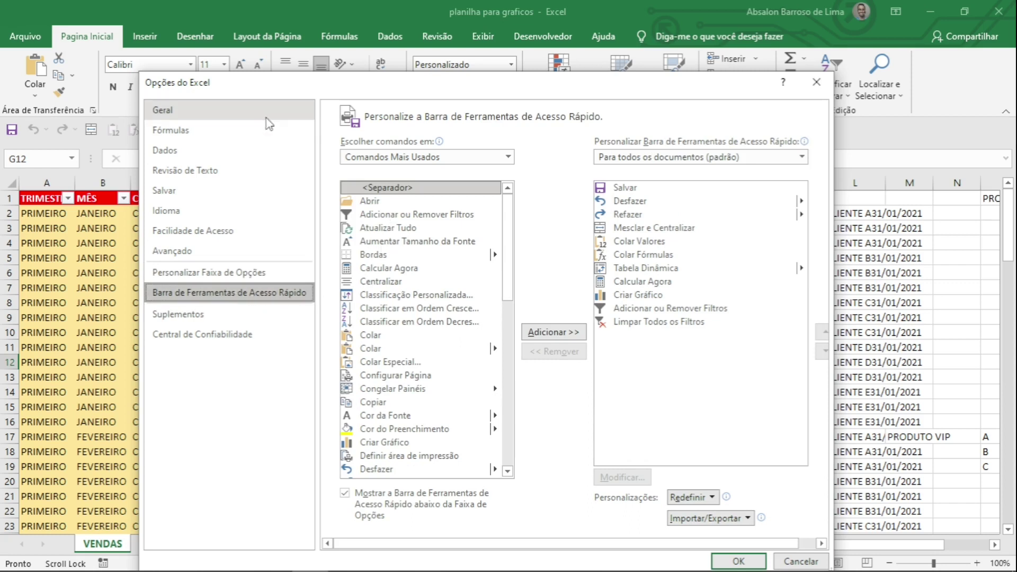
{"action": "left_click_drag", "start_coordinate": [324, 85], "coordinate": [525, 27]}
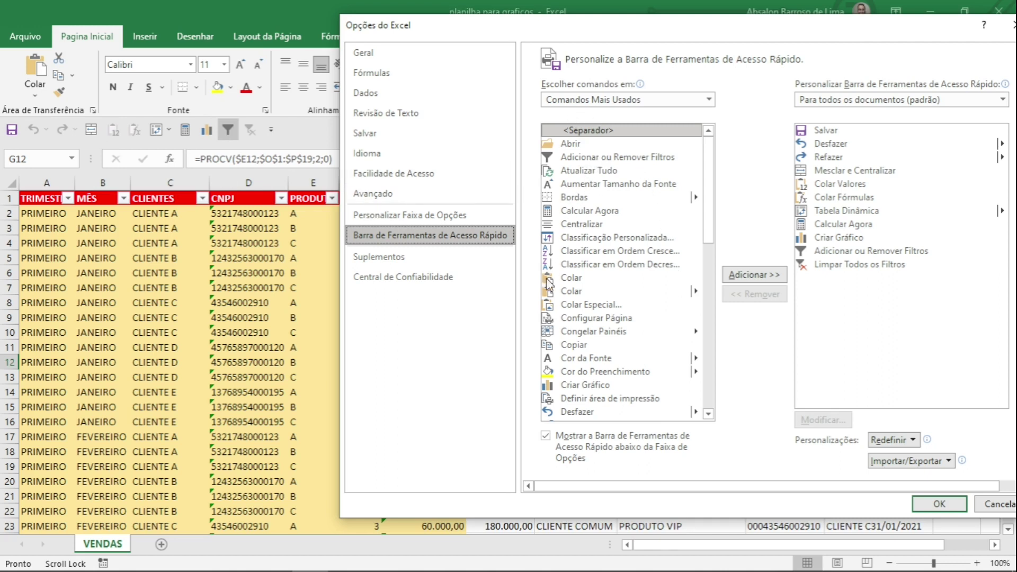
{"action": "left_click_drag", "start_coordinate": [704, 234], "coordinate": [710, 106]}
{"action": "left_click", "coordinate": [708, 100]}
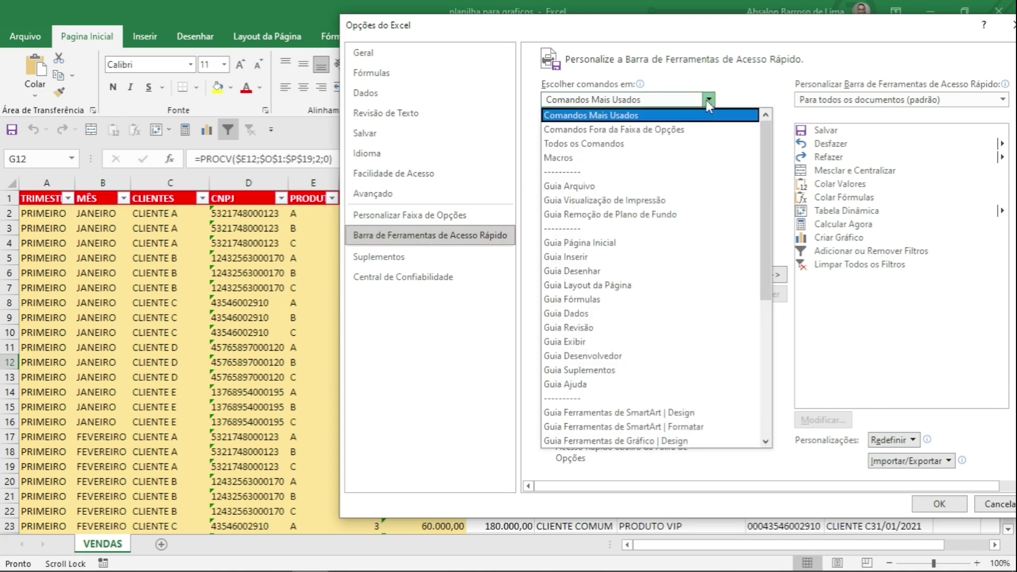
{"action": "key", "text": "Escape"}
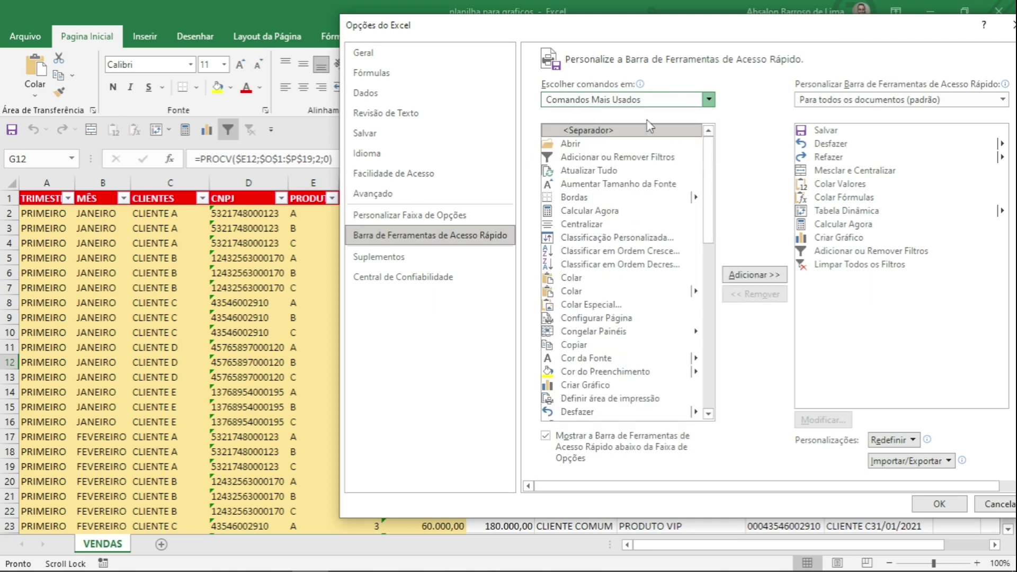
{"action": "scroll", "coordinate": [708, 101], "scroll_direction": "down", "scroll_amount": 2}
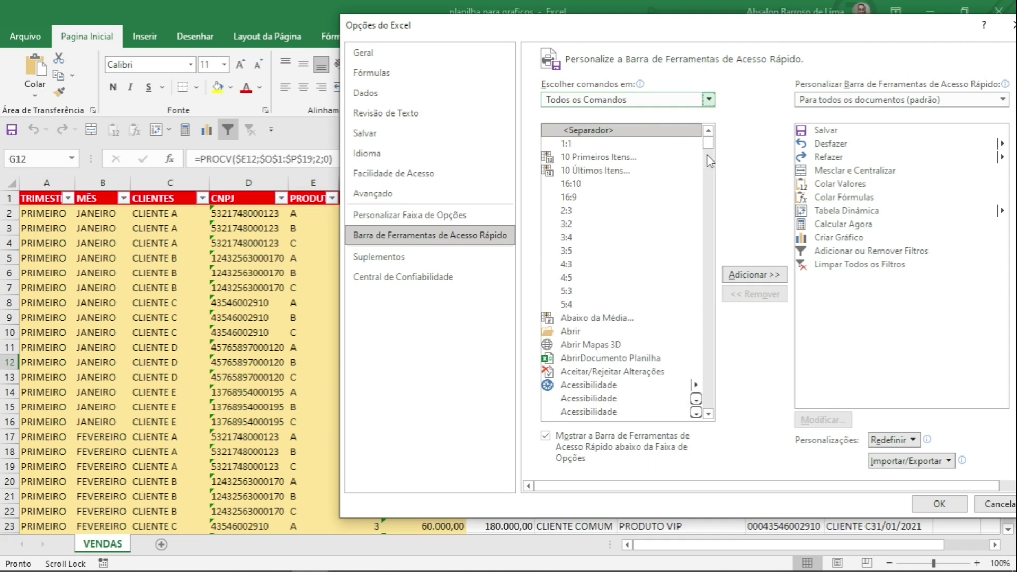
{"action": "left_click_drag", "start_coordinate": [709, 143], "coordinate": [732, 112]}
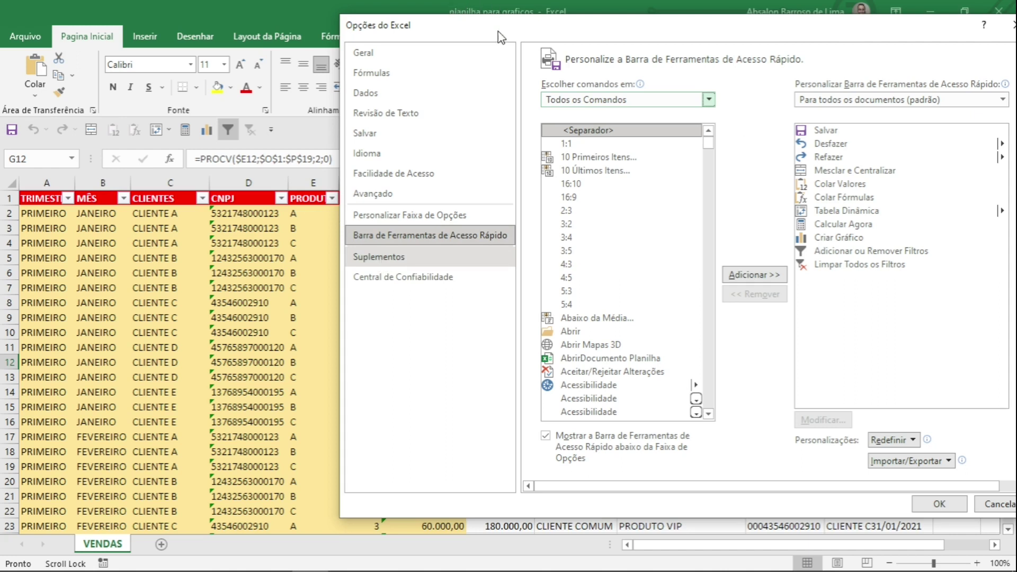
- Revisit the general options and review the add-ins list and the Trust Center settings page
{"action": "left_click", "coordinate": [466, 52]}
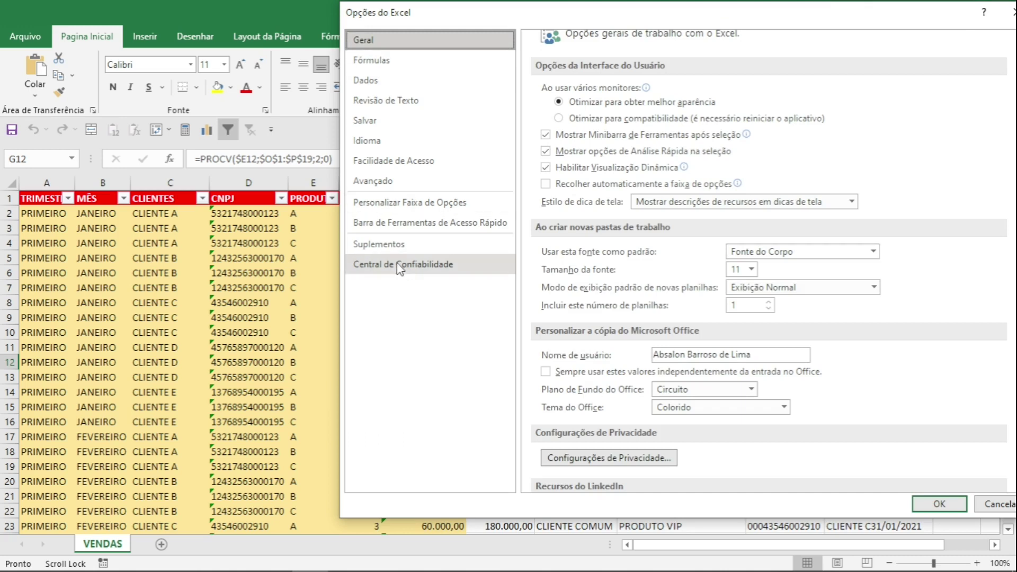
{"action": "left_click", "coordinate": [386, 243]}
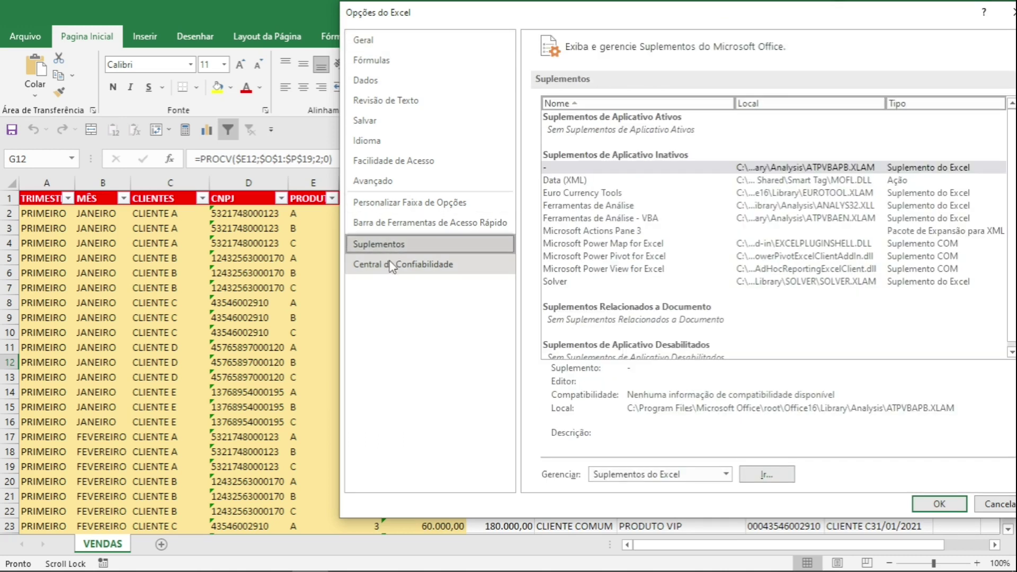
{"action": "left_click", "coordinate": [392, 263]}
{"action": "left_click_drag", "start_coordinate": [655, 15], "coordinate": [394, 19]}
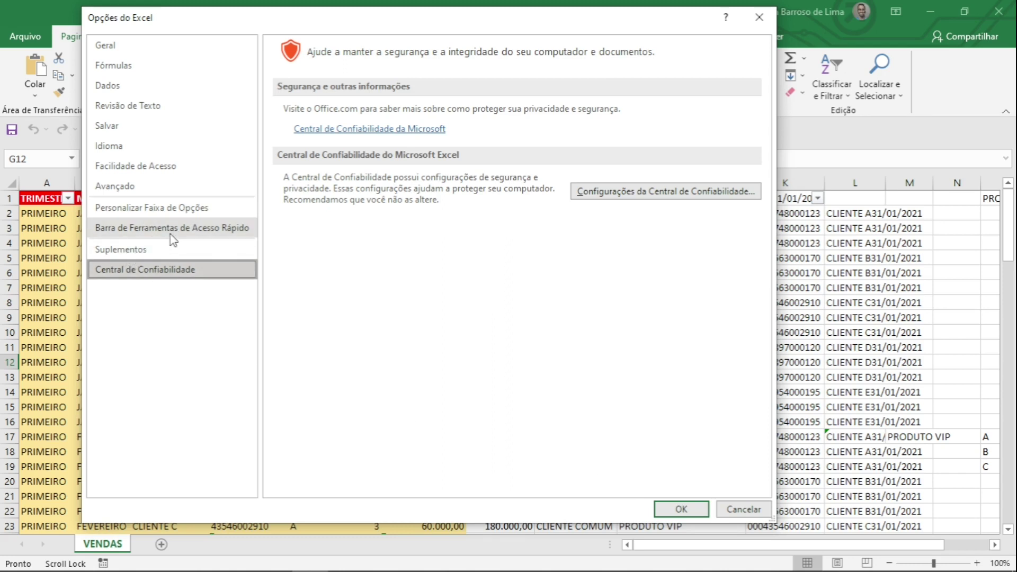
- Close the Excel options and filter the MÊS column to show only JANEIRO and MAIO
{"action": "left_click", "coordinate": [680, 509]}
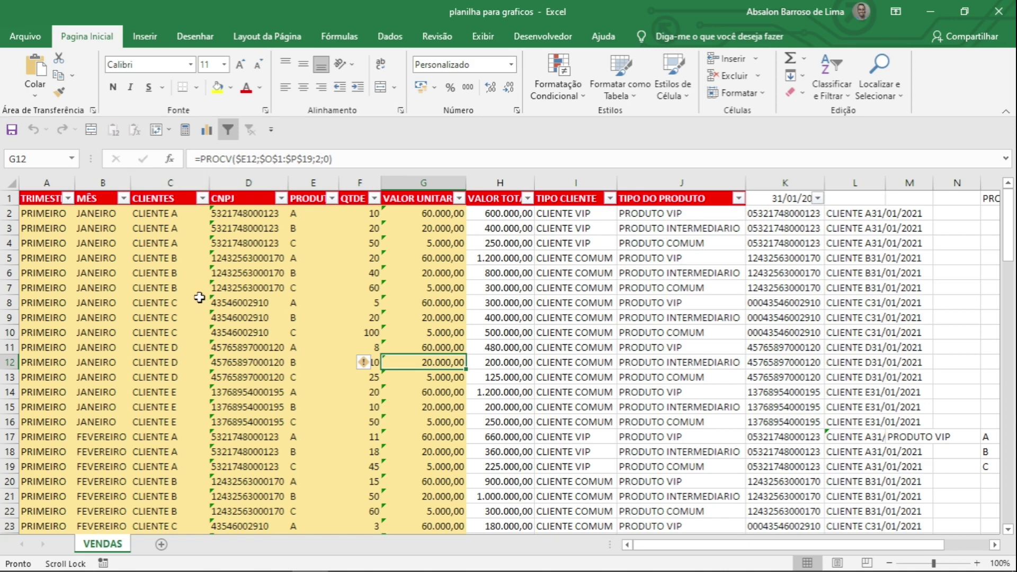
{"action": "left_click", "coordinate": [159, 239]}
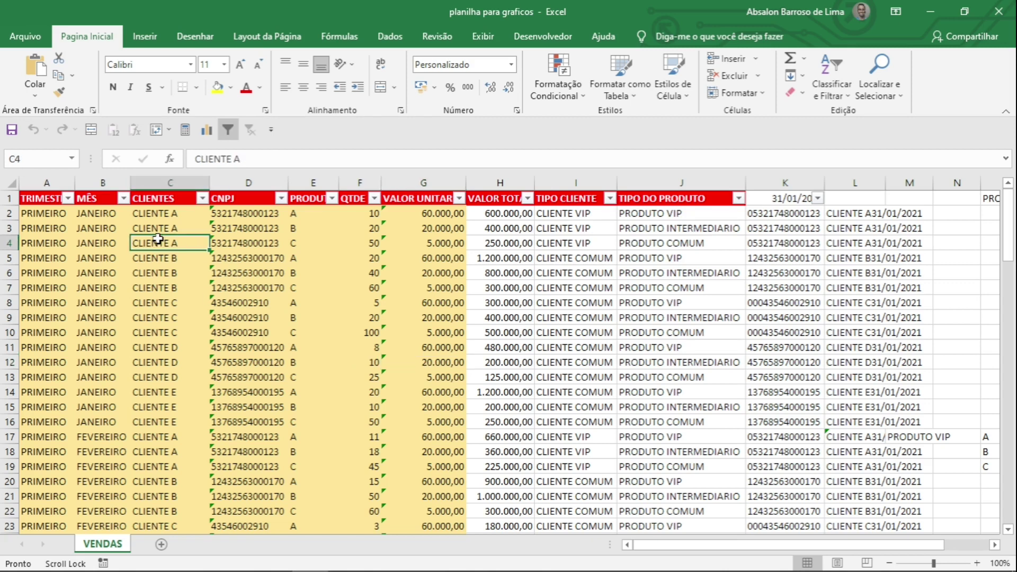
{"action": "left_click", "coordinate": [123, 198]}
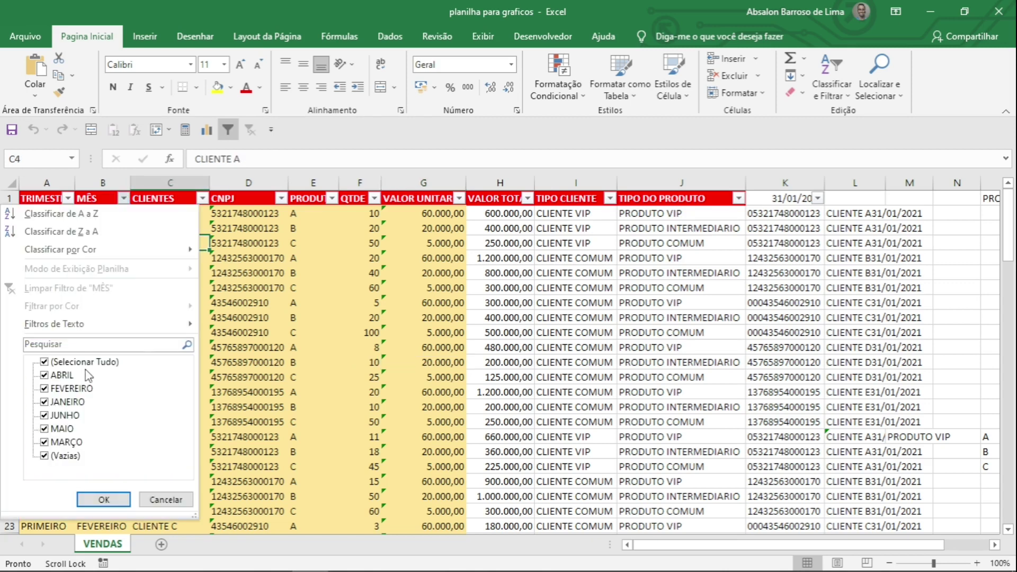
{"action": "left_click", "coordinate": [87, 365]}
{"action": "left_click", "coordinate": [64, 402]}
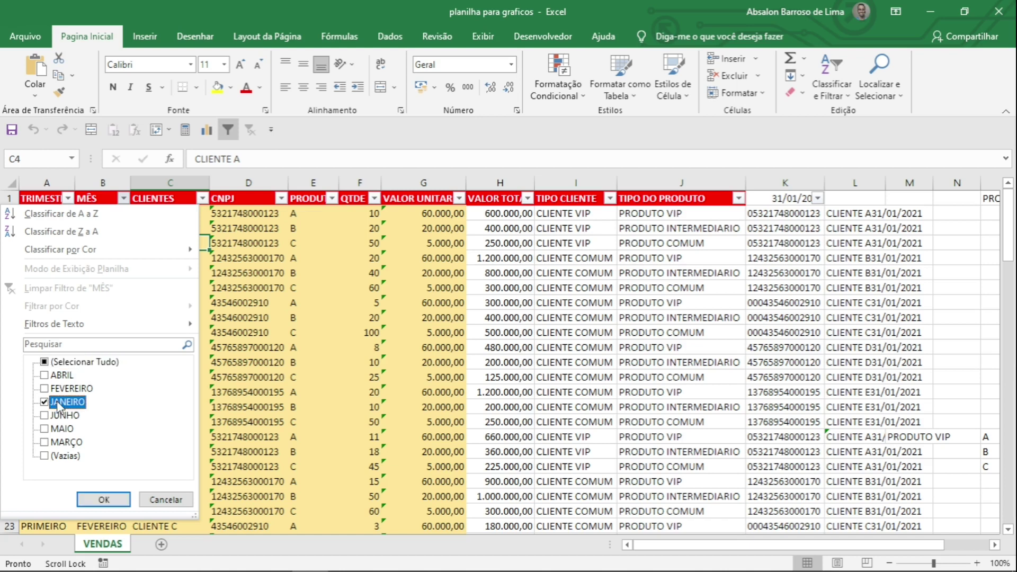
{"action": "left_click", "coordinate": [62, 429]}
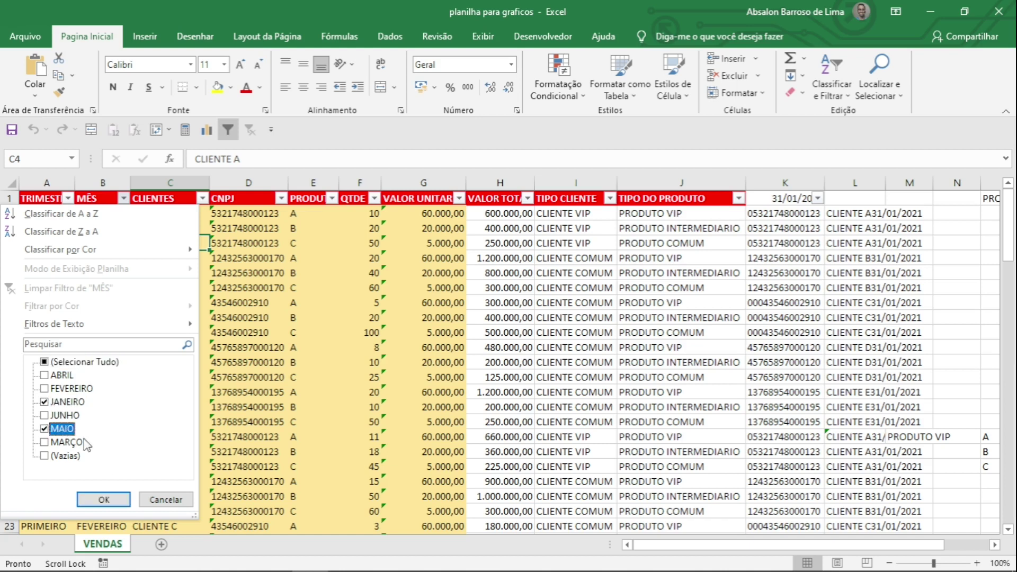
{"action": "left_click", "coordinate": [104, 500]}
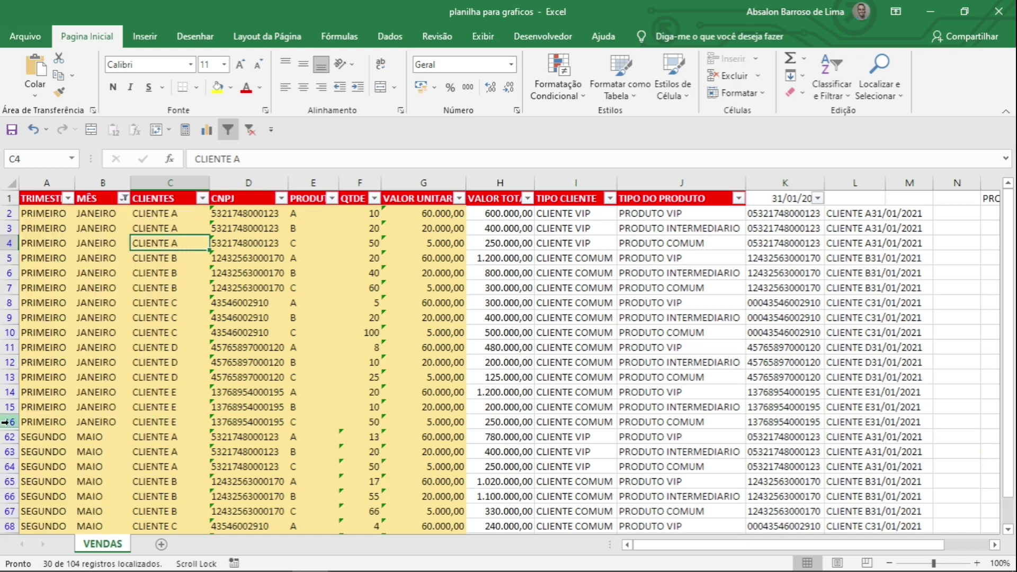
- Inspect rows 16 and 62 around the hidden rows and restrict the selection of B16:B62 to visible cells
{"action": "left_click", "coordinate": [2, 422]}
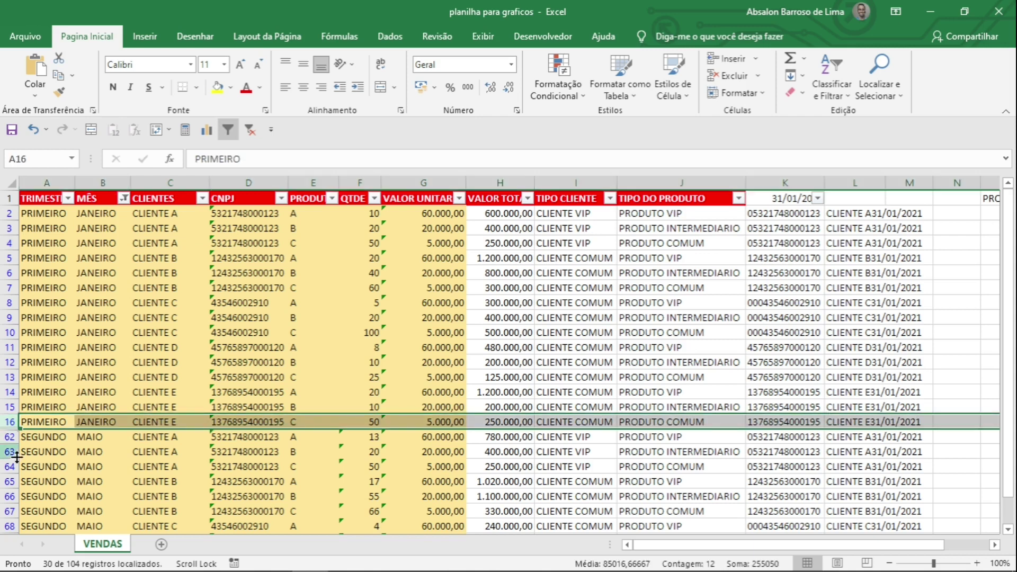
{"action": "left_click", "coordinate": [3, 436]}
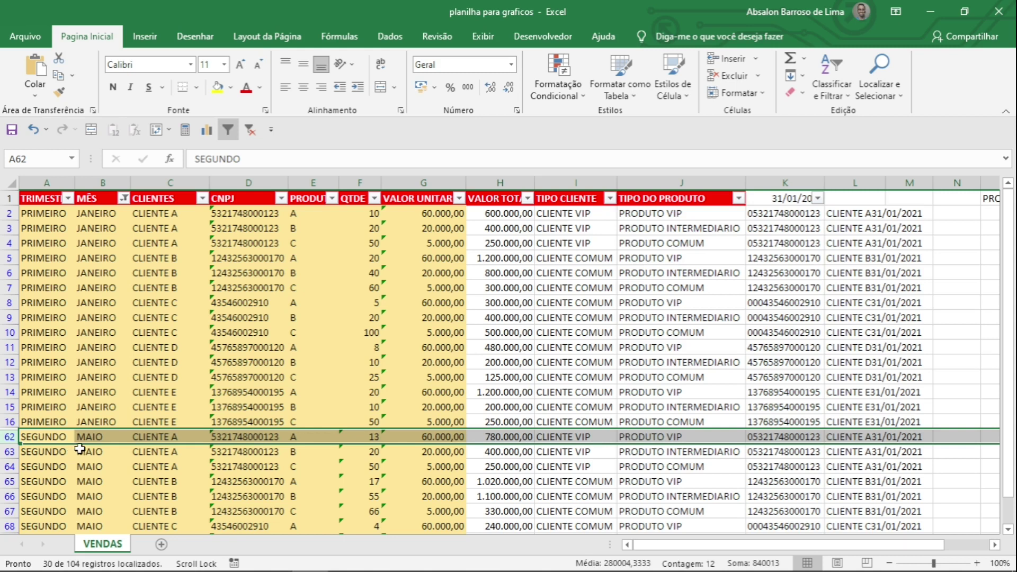
{"action": "left_click", "coordinate": [120, 421]}
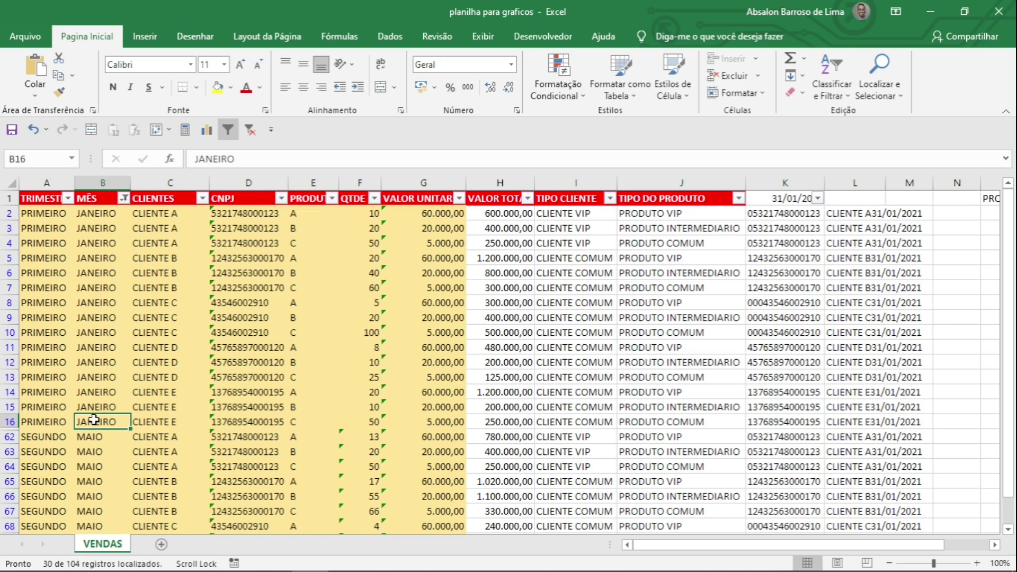
{"action": "left_click_drag", "start_coordinate": [102, 428], "coordinate": [102, 437]}
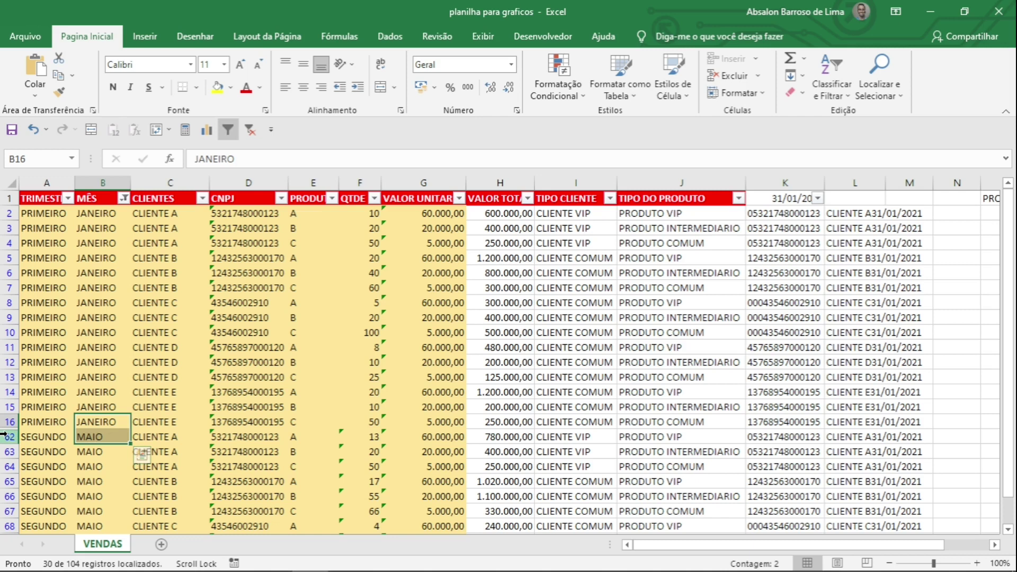
{"action": "key", "text": "ctrl+c"}
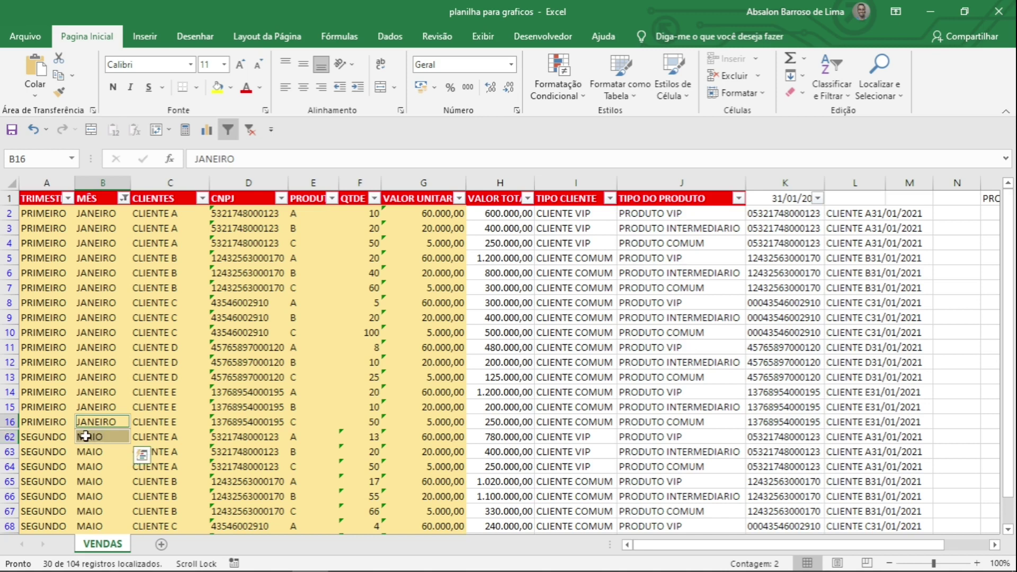
- Select the MÊS cells from B2 to B68 and limit the selection to the visible cells
{"action": "left_click", "coordinate": [85, 213]}
{"action": "left_click_drag", "start_coordinate": [85, 213], "coordinate": [86, 523]}
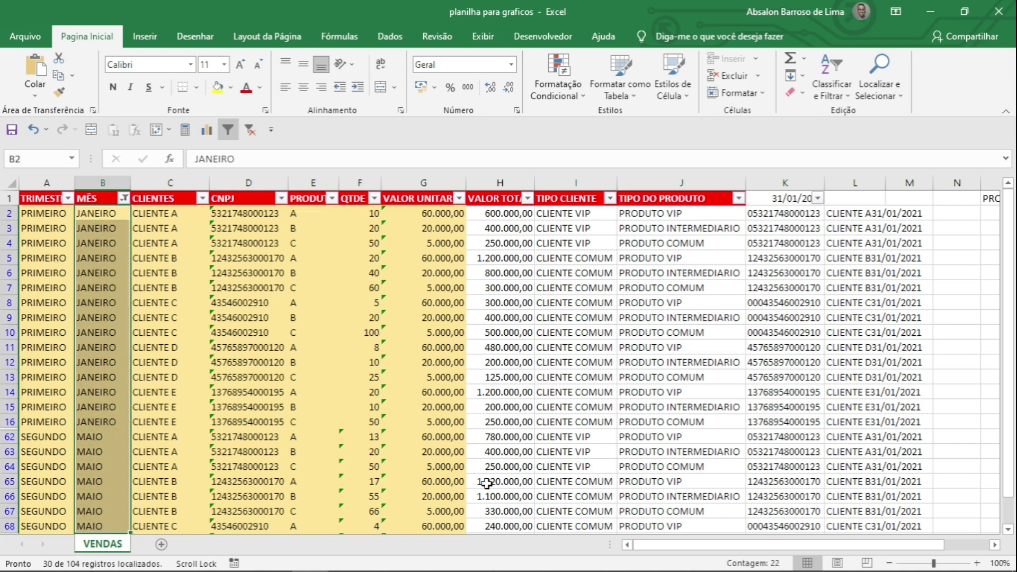
{"action": "key", "text": "ctrl+c"}
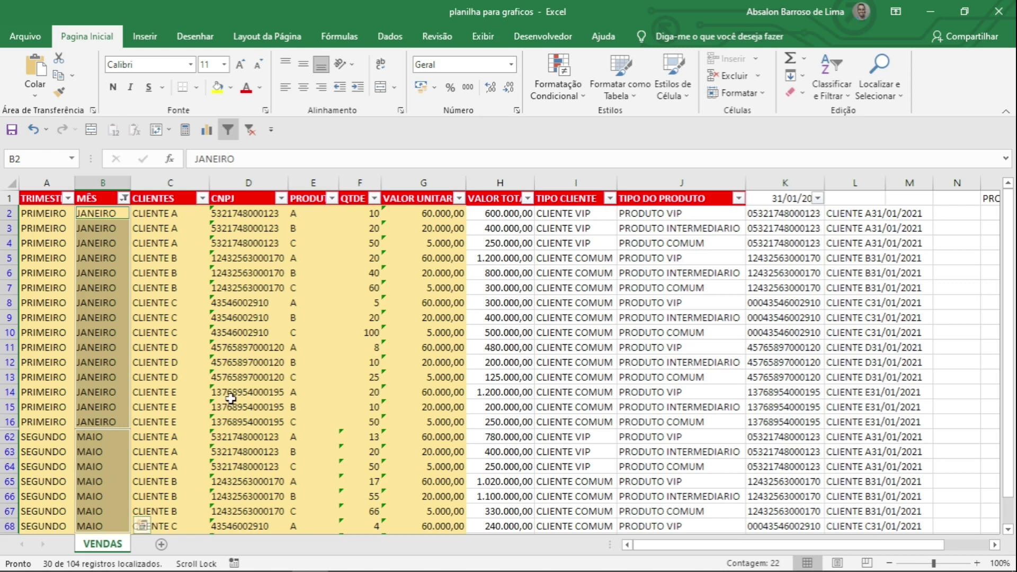
{"action": "left_click", "coordinate": [205, 407]}
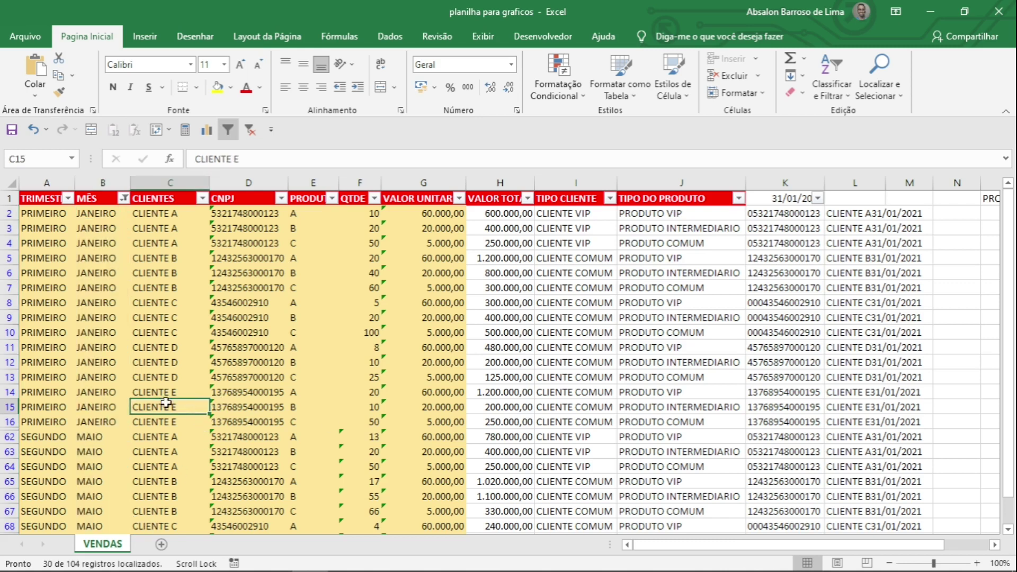
- View the row commands for row 14 and select MÊS cells B16:B64 across the filtered-out rows
{"action": "left_click_drag", "start_coordinate": [88, 243], "coordinate": [99, 495]}
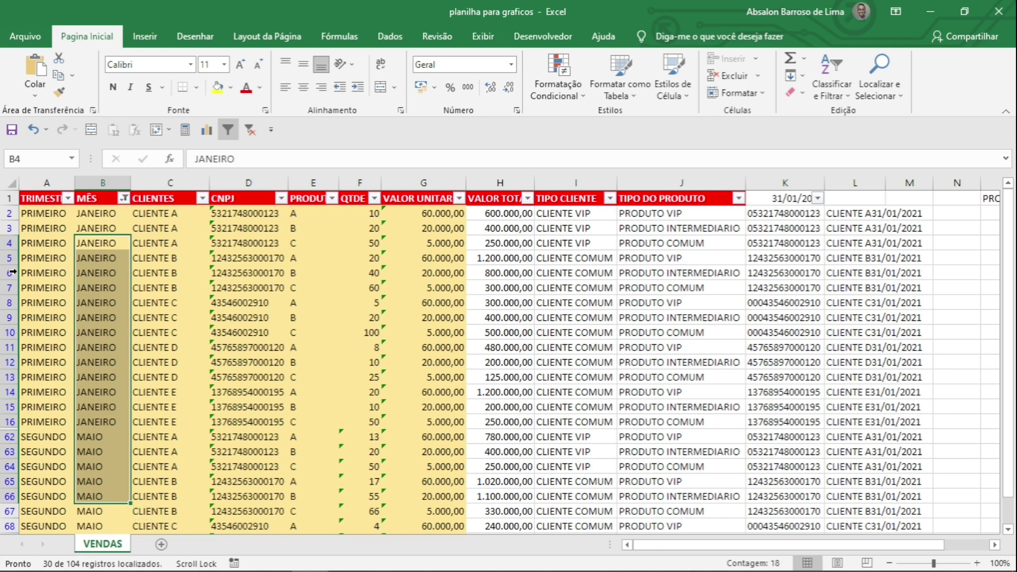
{"action": "right_click", "coordinate": [9, 392]}
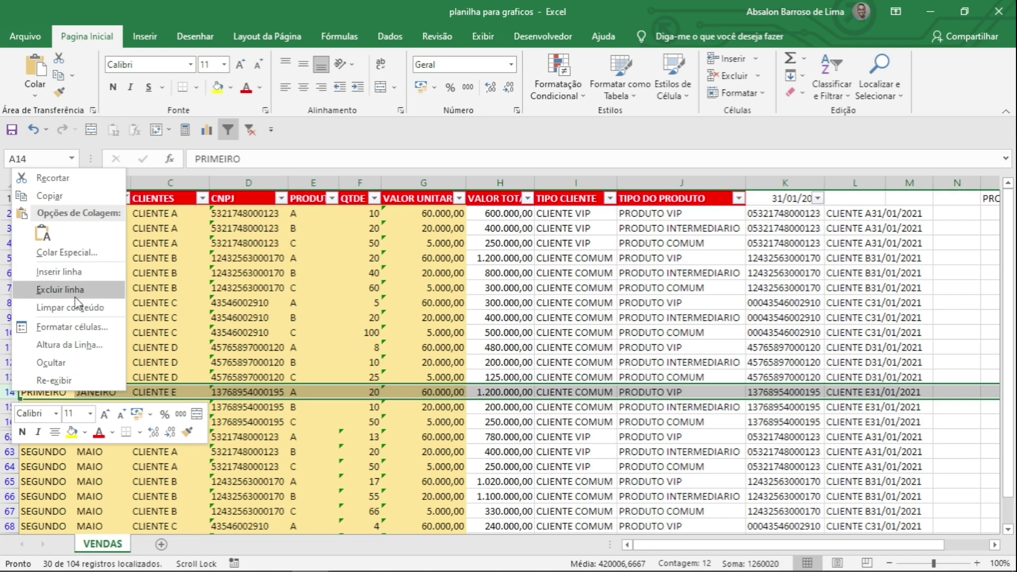
{"action": "left_click", "coordinate": [193, 359]}
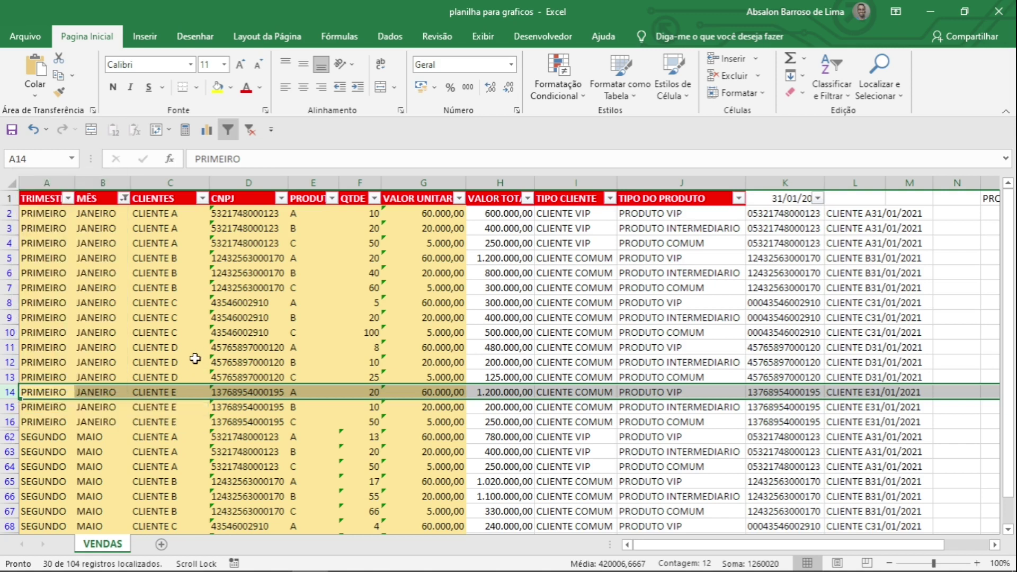
{"action": "left_click", "coordinate": [90, 422]}
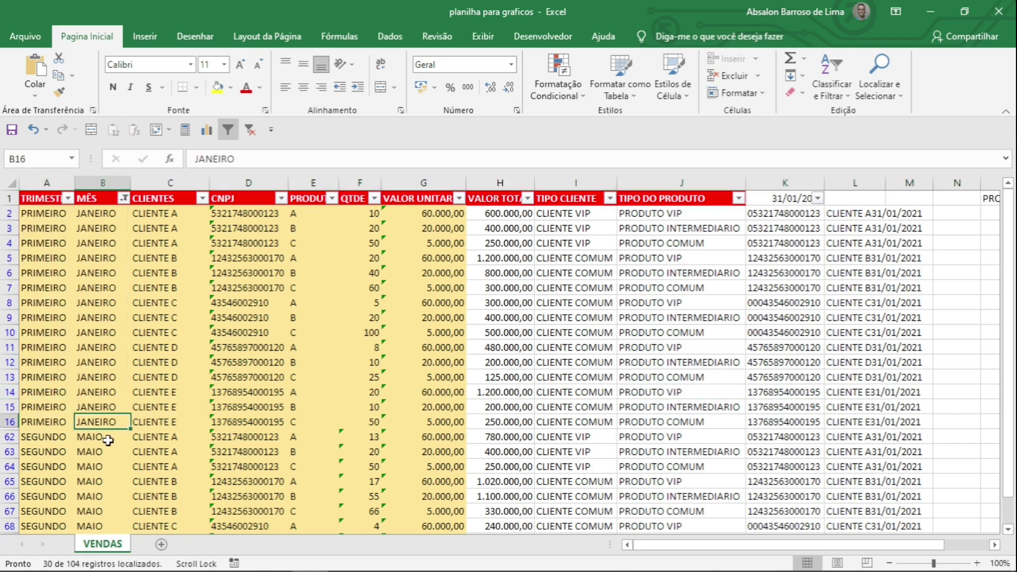
{"action": "left_click", "coordinate": [107, 436]}
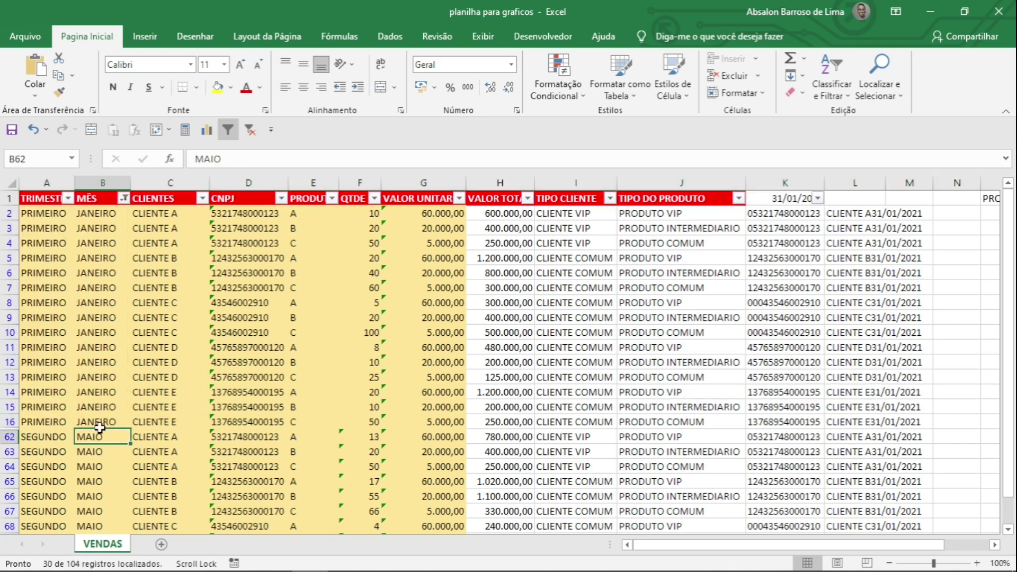
{"action": "left_click_drag", "start_coordinate": [100, 423], "coordinate": [109, 464]}
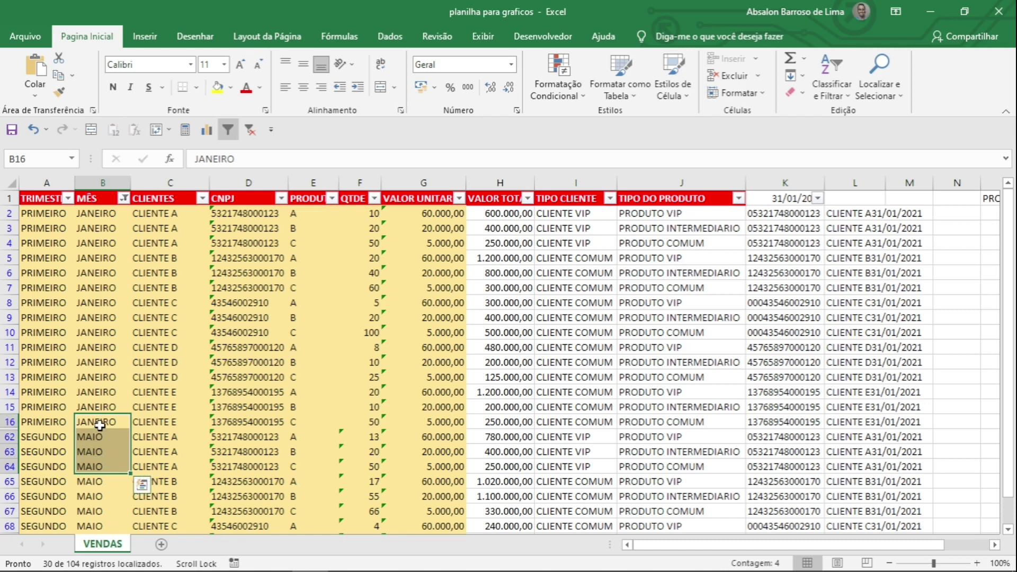
- Review the row commands, such as Excluir linha, available for rows 13 and 12 of the filtered list
{"action": "right_click", "coordinate": [11, 378]}
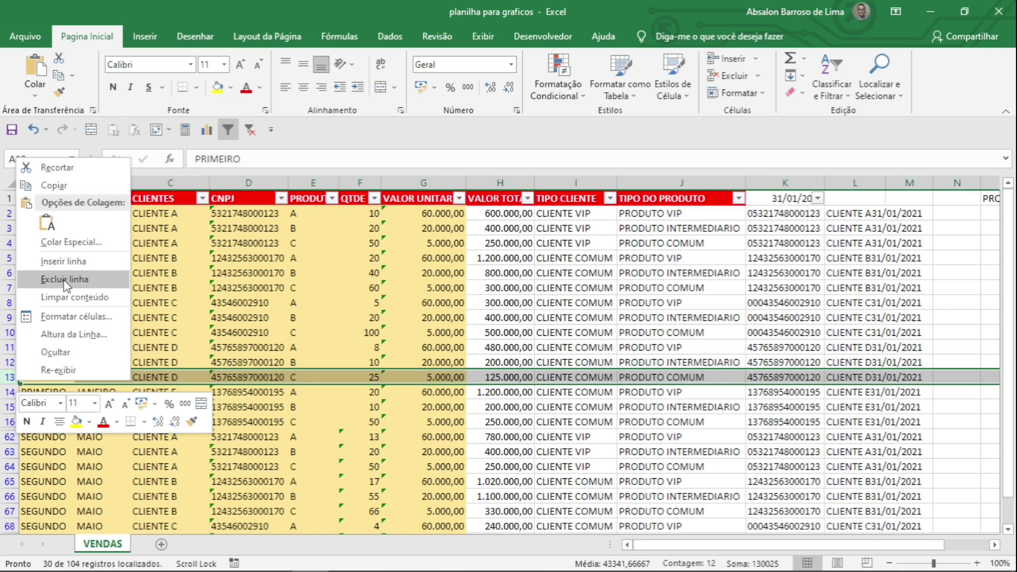
{"action": "key", "text": "Escape"}
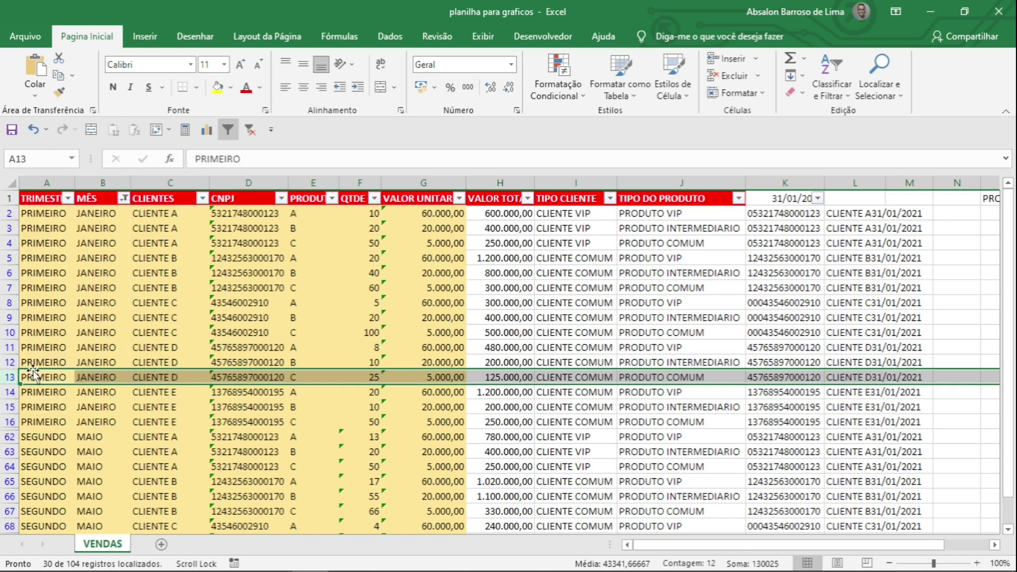
{"action": "left_click", "coordinate": [31, 375]}
{"action": "left_click", "coordinate": [12, 365]}
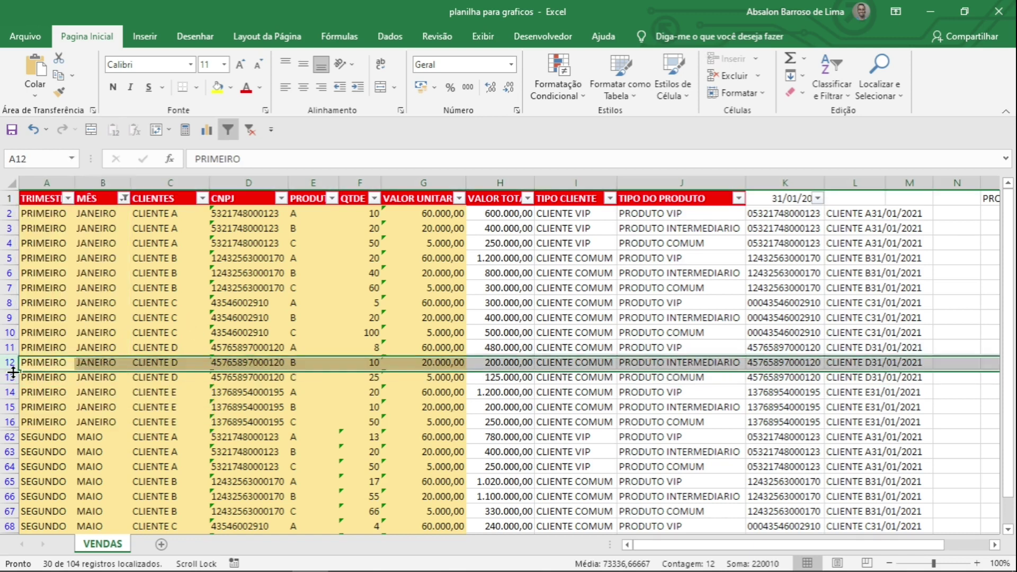
{"action": "right_click", "coordinate": [12, 371]}
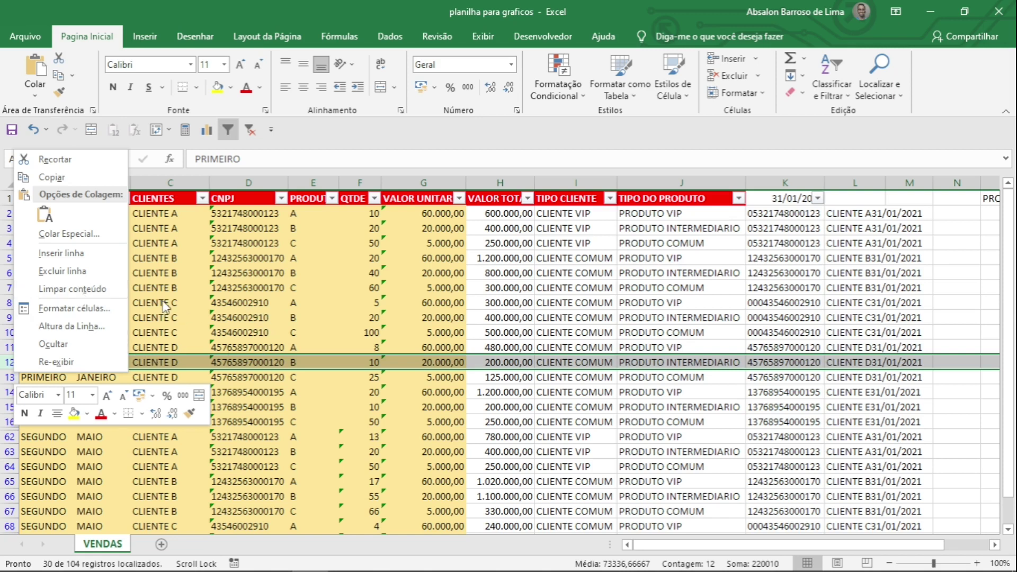
{"action": "key", "text": "Escape"}
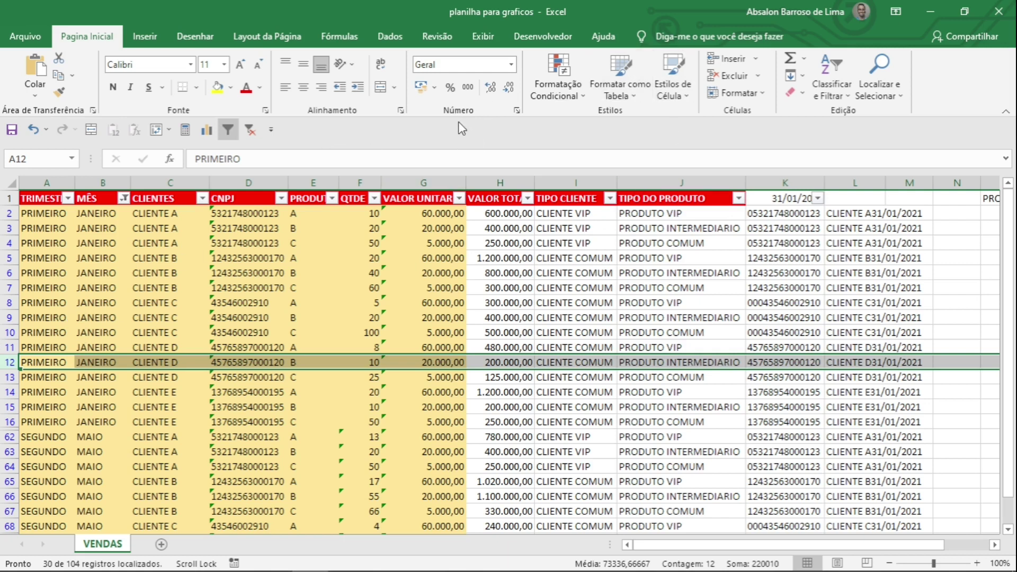
- Try the Girar Texto para Cima orientation on cell B12 and undo the rotation
{"action": "left_click", "coordinate": [341, 64]}
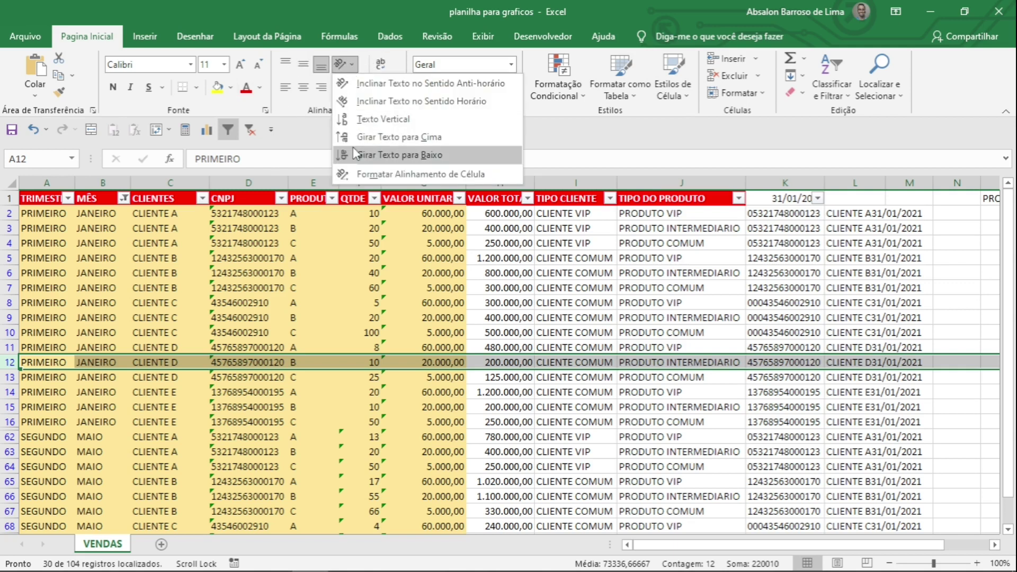
{"action": "left_click", "coordinate": [88, 364]}
{"action": "left_click", "coordinate": [87, 364]}
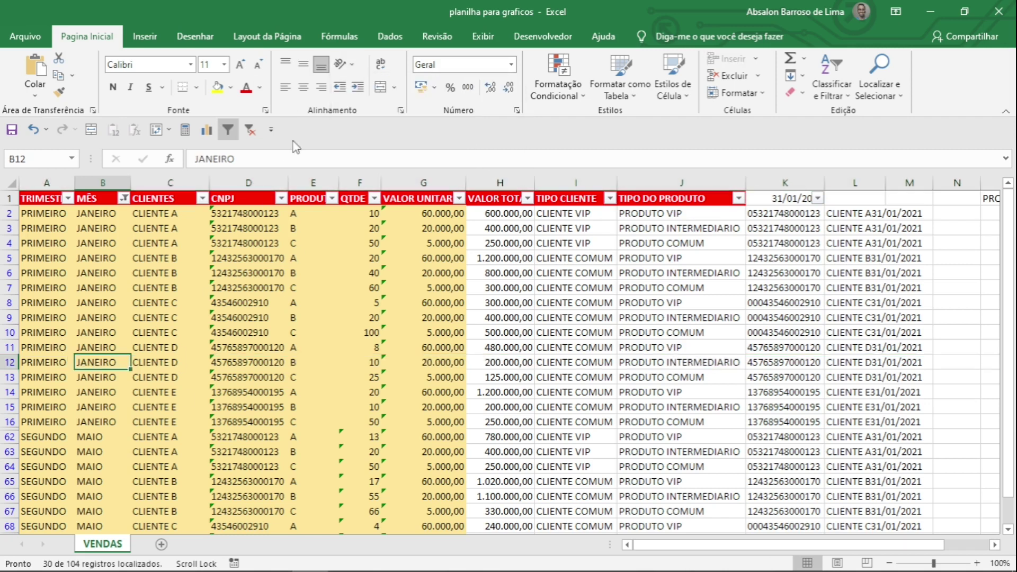
{"action": "left_click", "coordinate": [354, 66]}
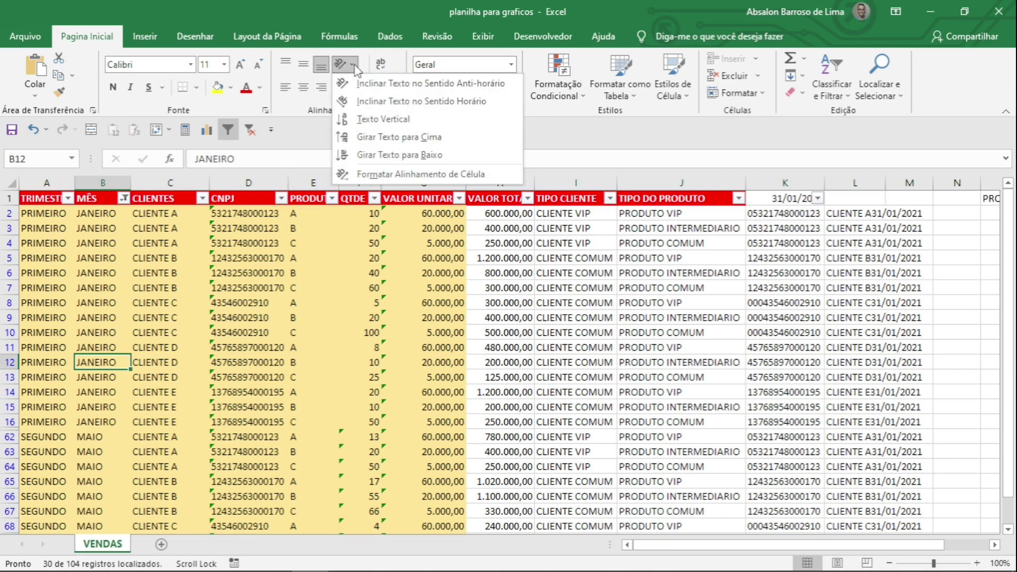
{"action": "left_click", "coordinate": [349, 139]}
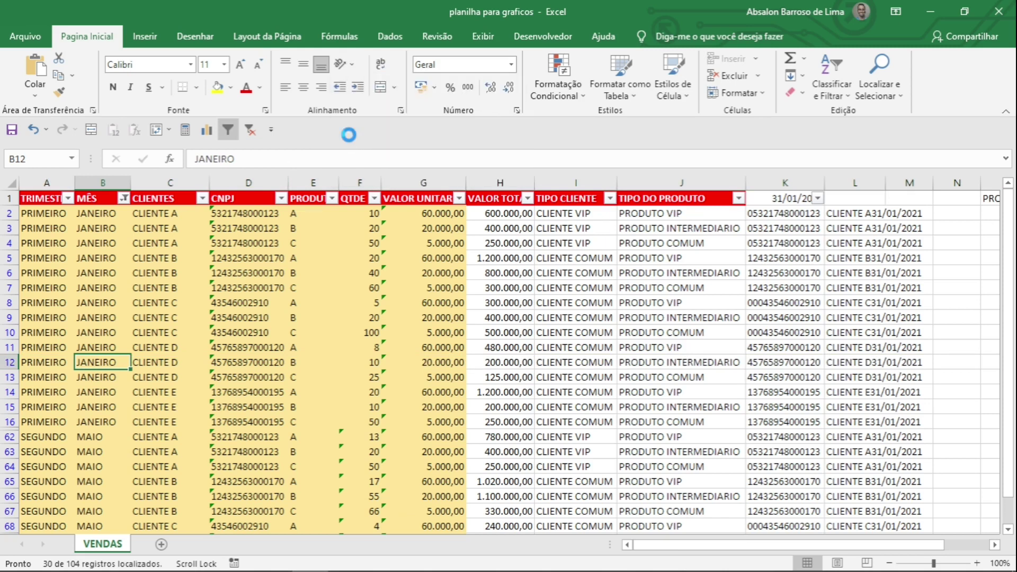
{"action": "left_click", "coordinate": [207, 379]}
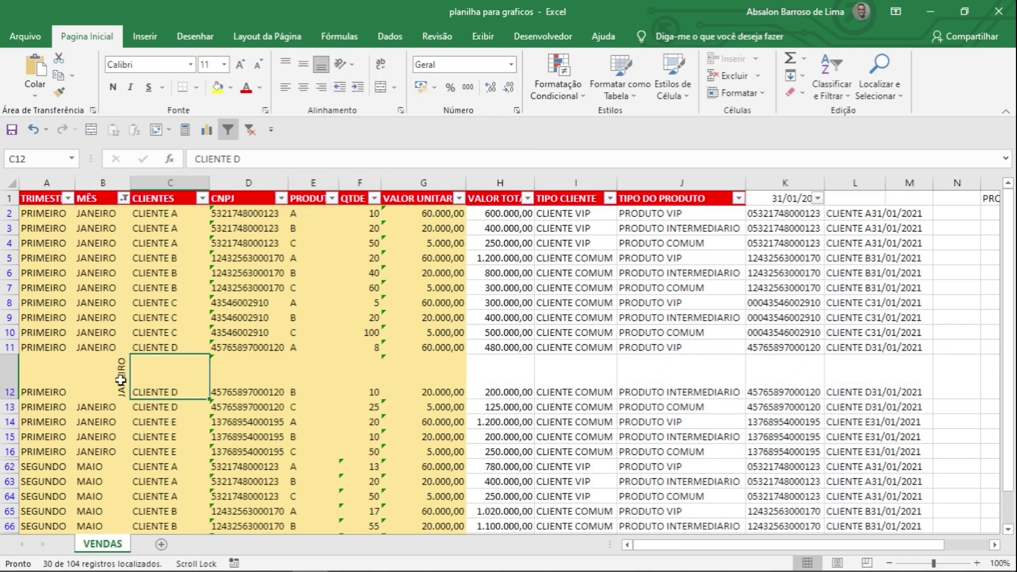
{"action": "left_click", "coordinate": [121, 379]}
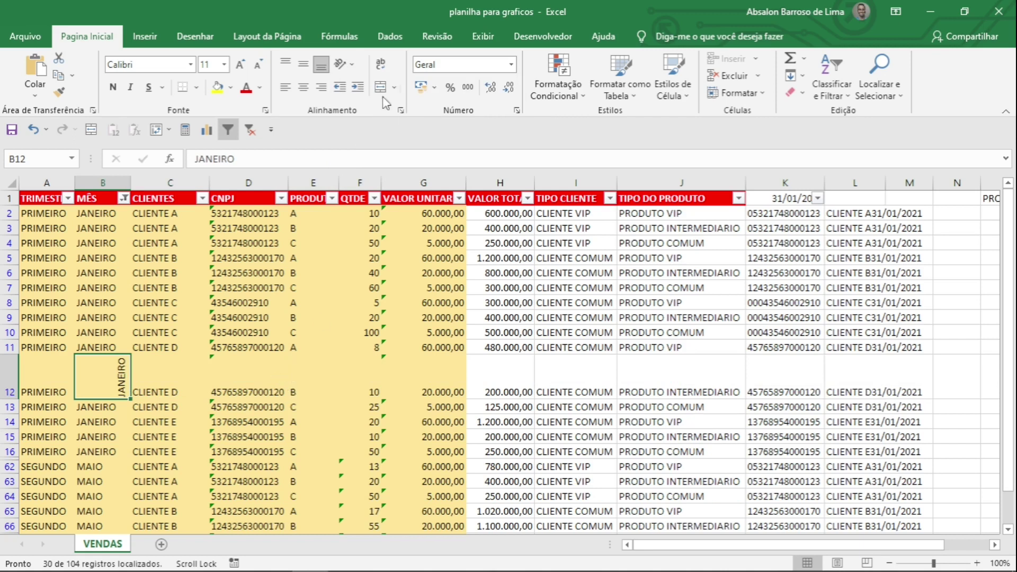
{"action": "left_click", "coordinate": [28, 130]}
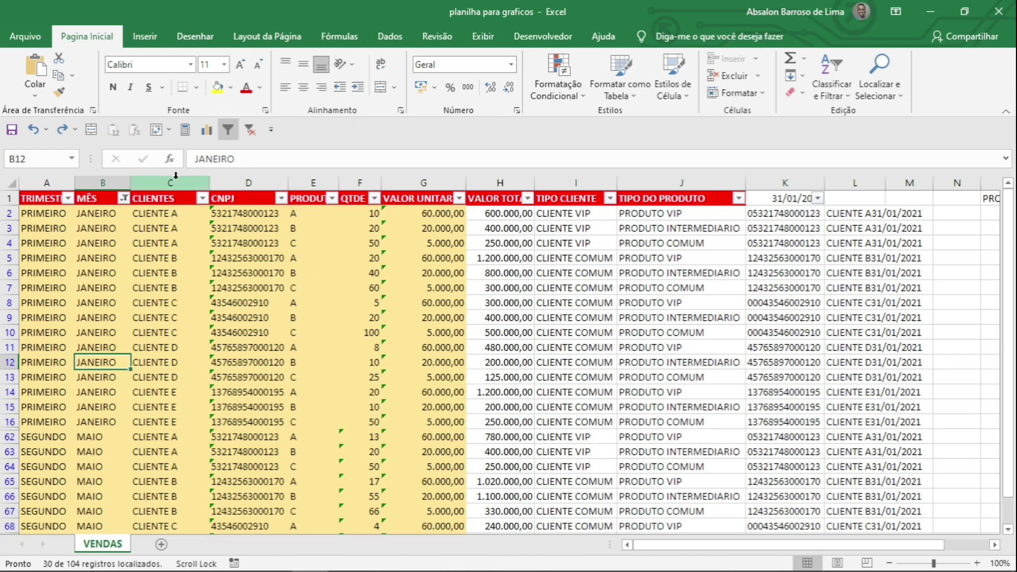
- Increase the indent of cell B12 and decrease it again
{"action": "left_click", "coordinate": [359, 93]}
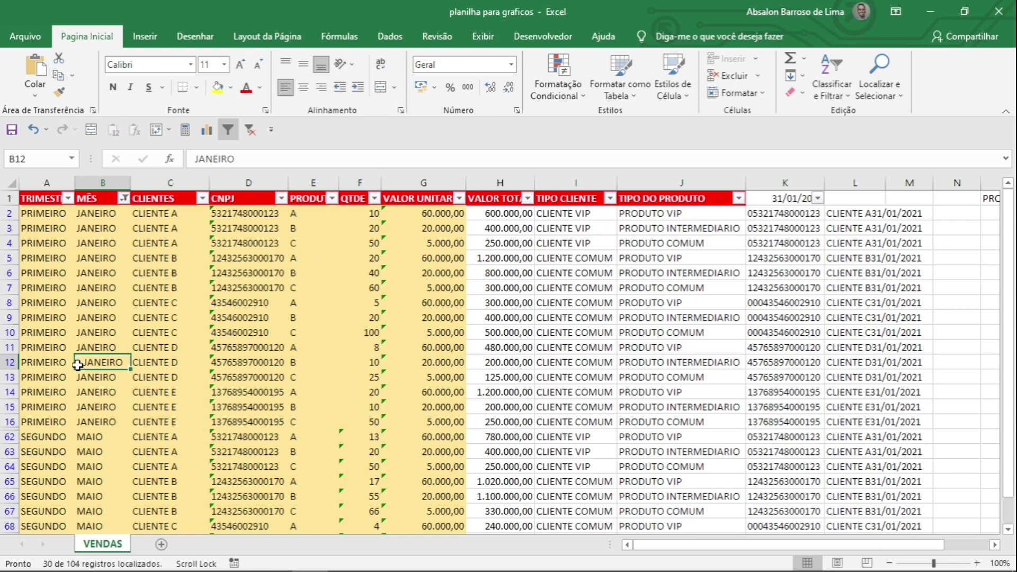
{"action": "left_click", "coordinate": [339, 87]}
- Make row 2 taller and align the contents of cells A2:D2 to the top
{"action": "left_click_drag", "start_coordinate": [6, 220], "coordinate": [246, 234]}
{"action": "key", "text": "ctrl+c"}
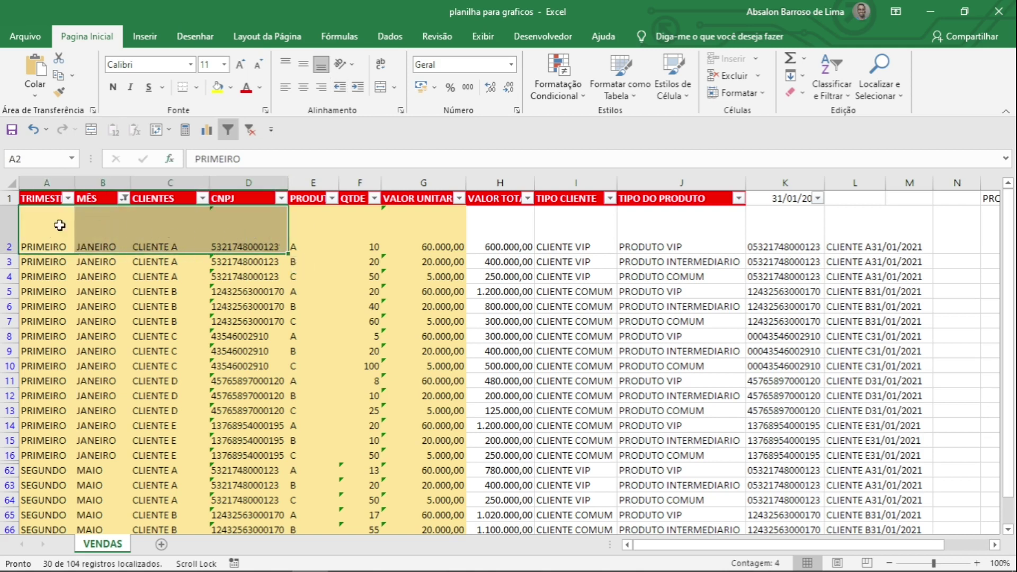
{"action": "left_click", "coordinate": [285, 65]}
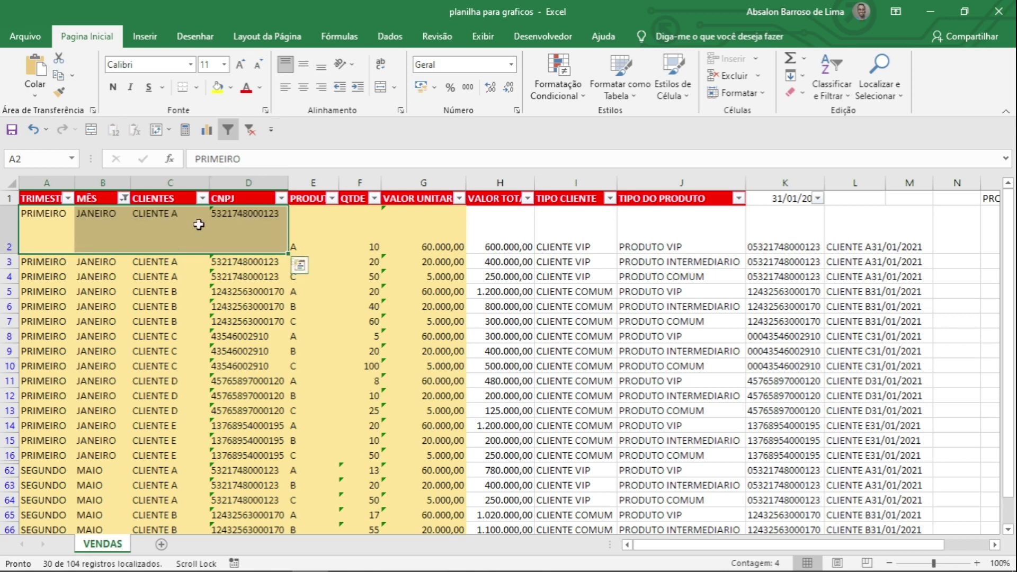
- Try middle vertical alignment on cells A2:D2, along with centred and right horizontal alignment, and clear the horizontal alignment
{"action": "left_click", "coordinate": [303, 64]}
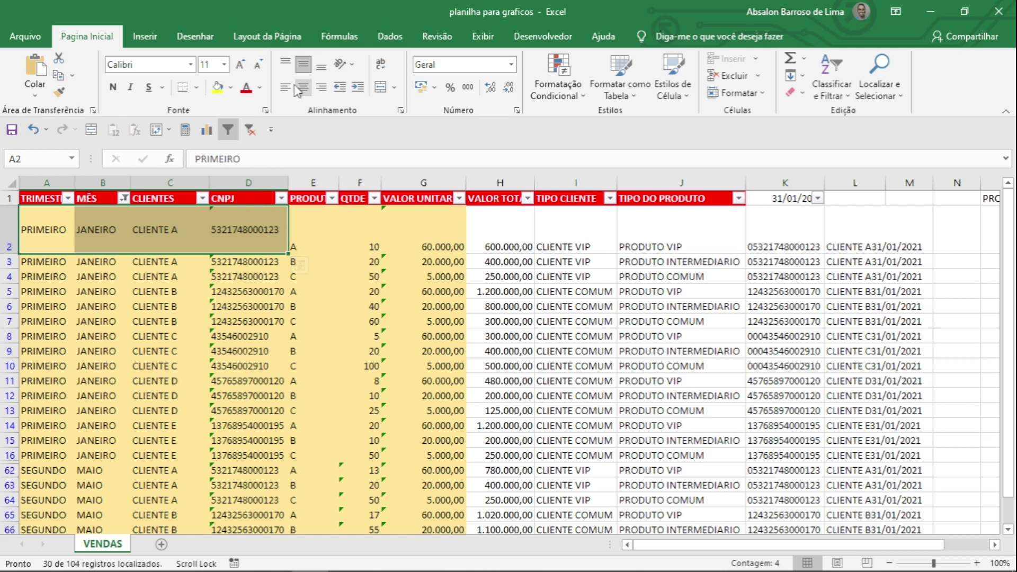
{"action": "key", "text": "ctrl+v"}
{"action": "left_click", "coordinate": [303, 90]}
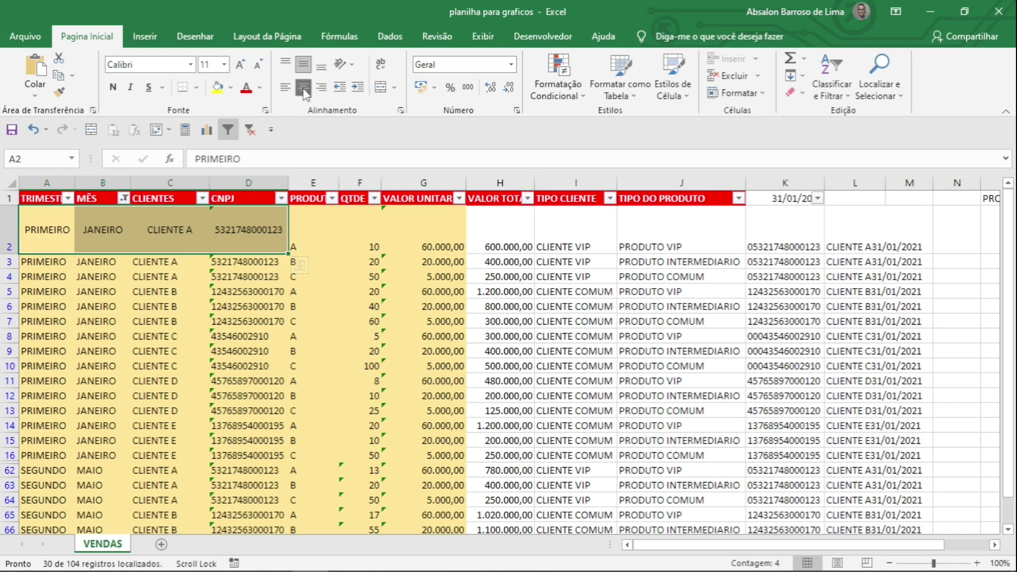
{"action": "left_click", "coordinate": [322, 94]}
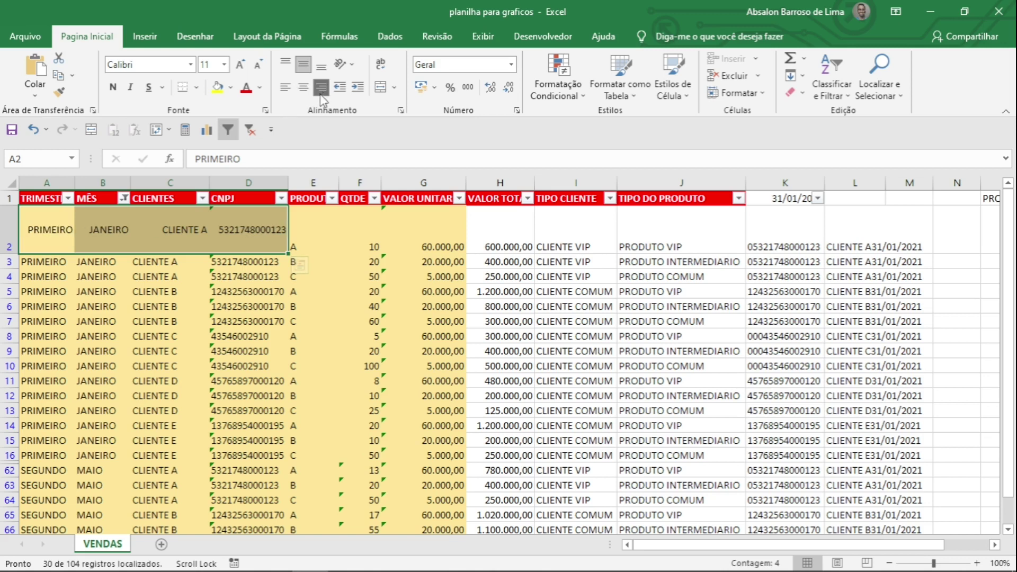
{"action": "left_click", "coordinate": [321, 91]}
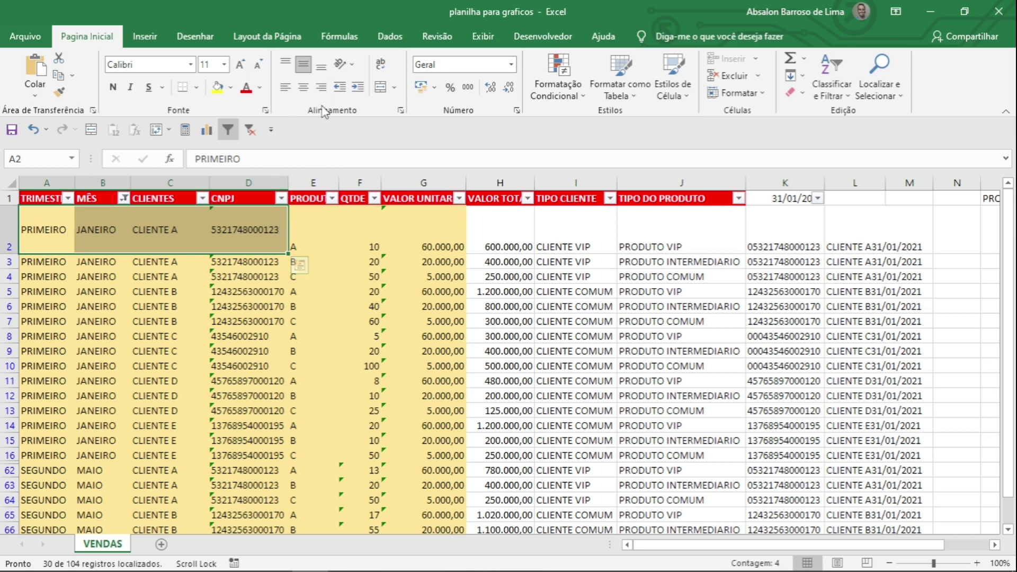
- Align the contents of cells A2:D2 to the bottom and autofit the height of row 2
{"action": "left_click", "coordinate": [321, 65]}
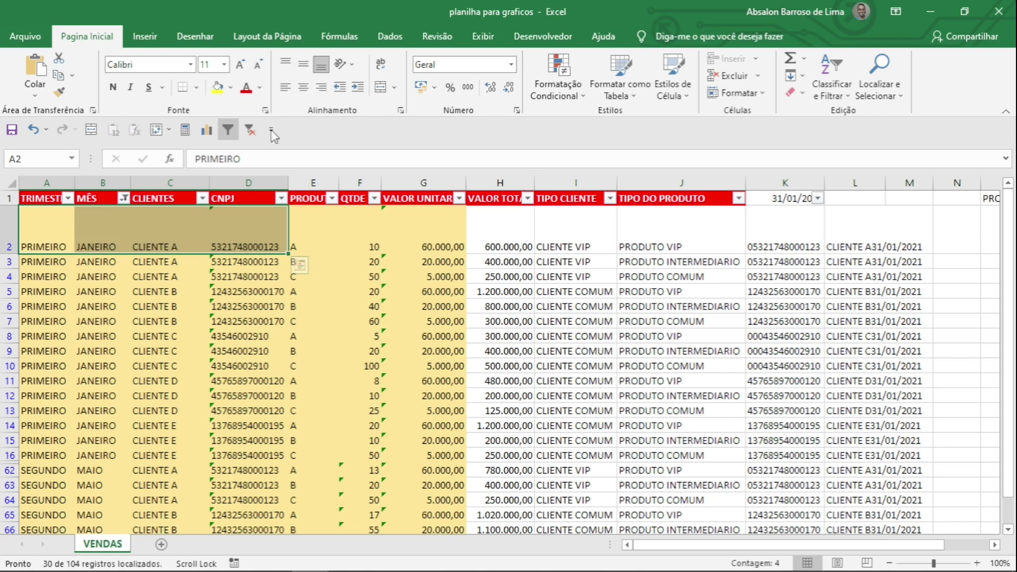
{"action": "left_click", "coordinate": [272, 319]}
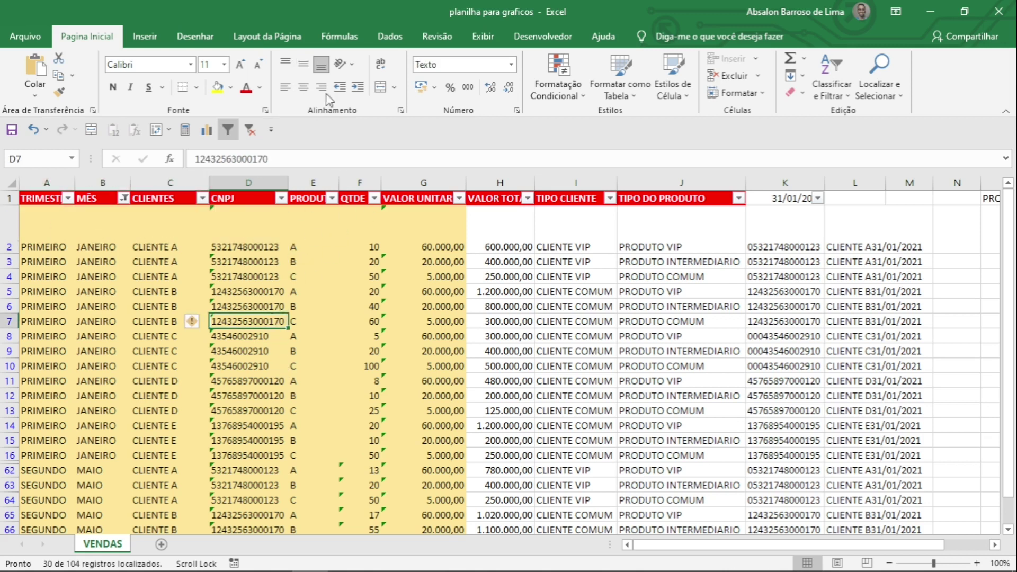
{"action": "left_click_drag", "start_coordinate": [58, 231], "coordinate": [244, 227]}
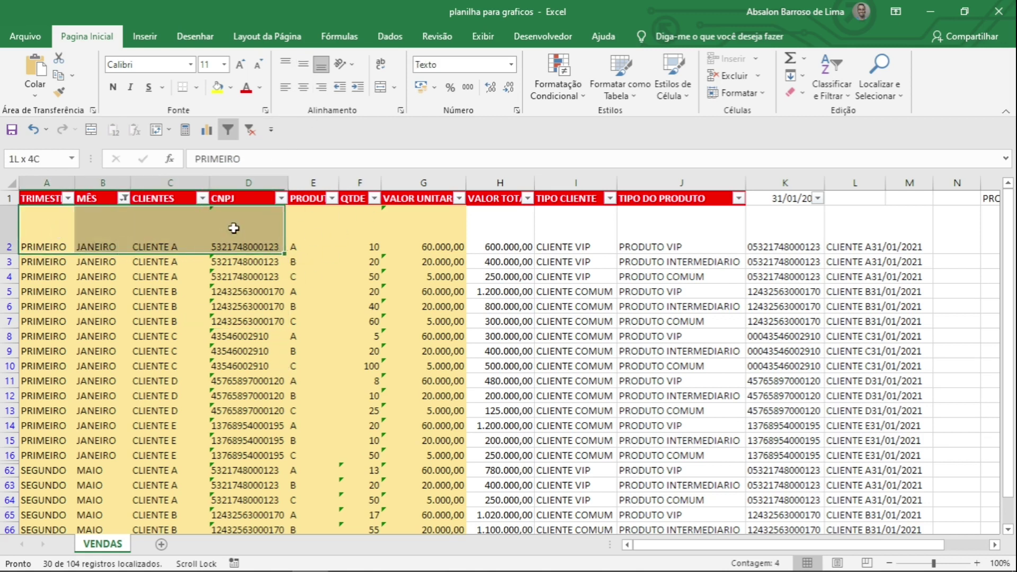
{"action": "left_click", "coordinate": [321, 68]}
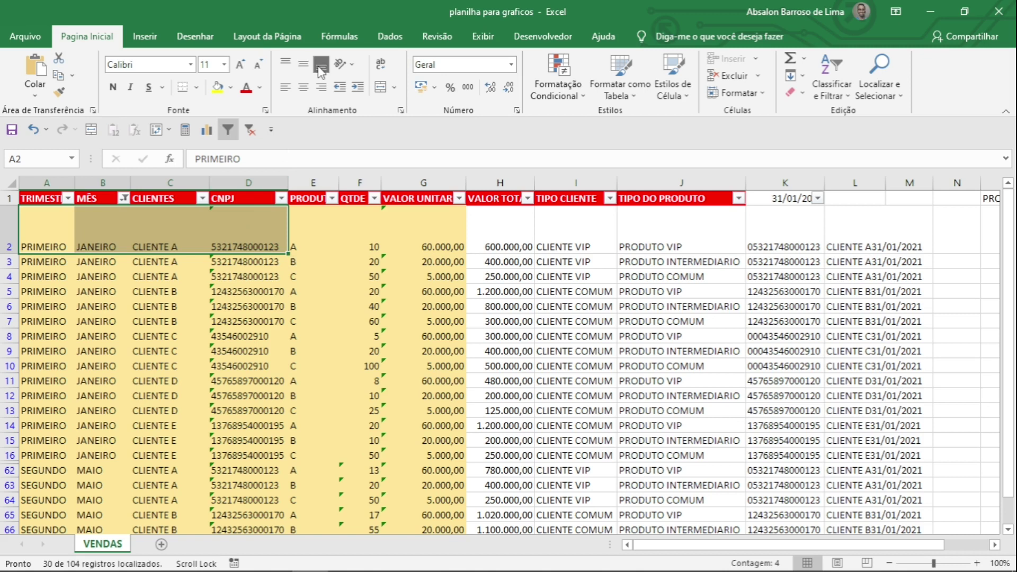
{"action": "double_click", "coordinate": [3, 255]}
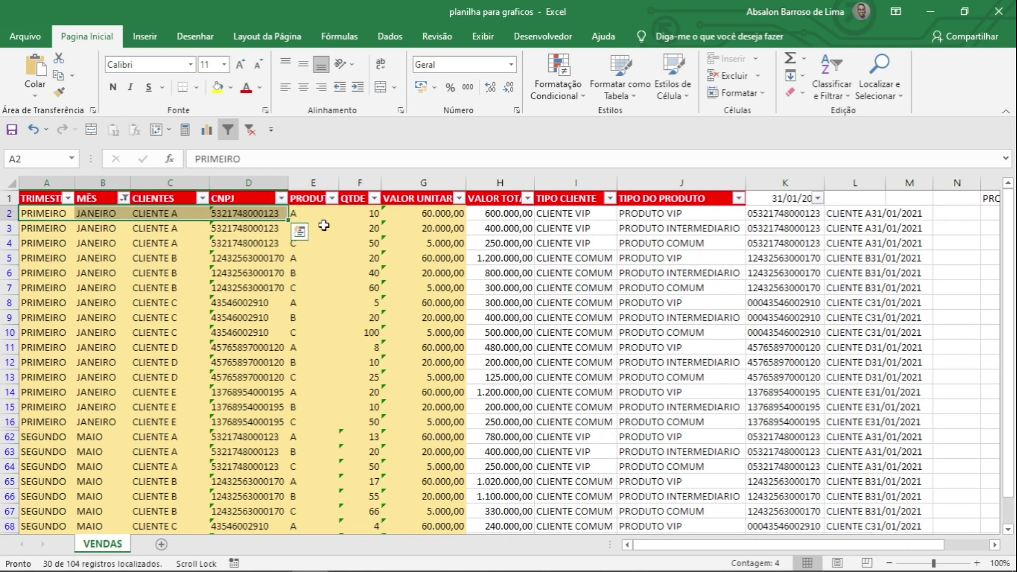
- Examine the standard and custom palettes in the fill colour dialog for cell C6 and cancel it
{"action": "left_click", "coordinate": [191, 276]}
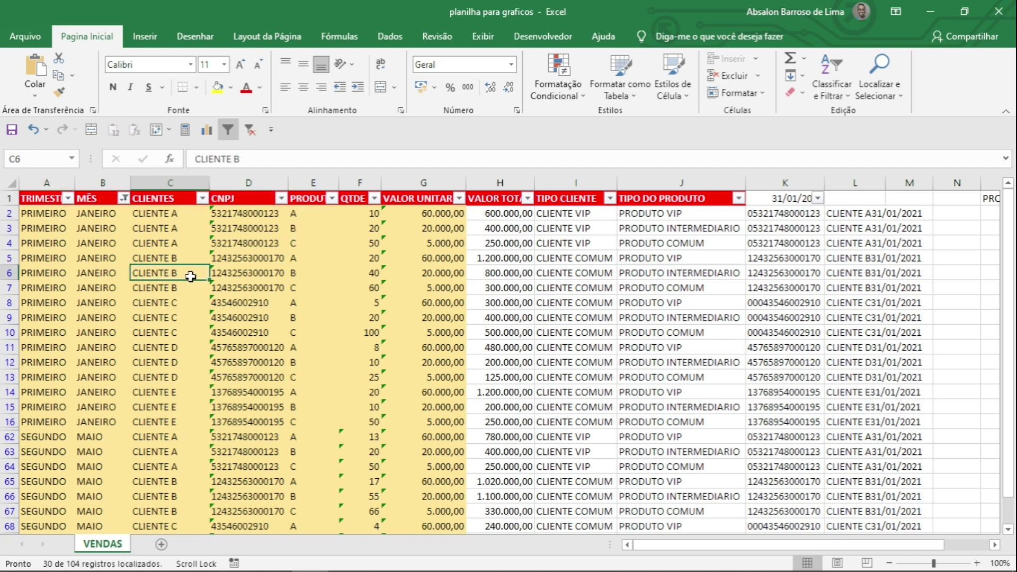
{"action": "left_click", "coordinate": [231, 89]}
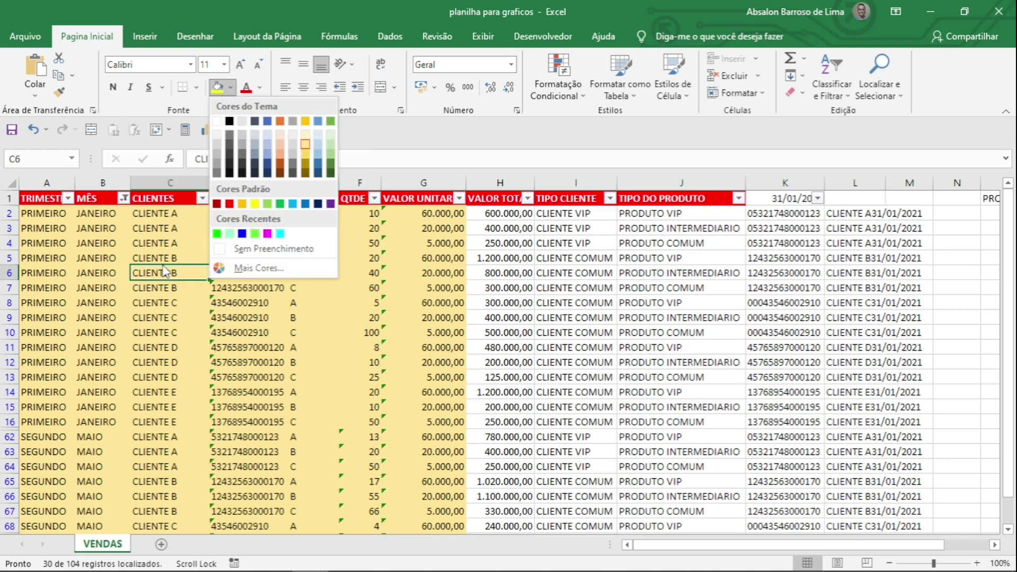
{"action": "left_click", "coordinate": [257, 270]}
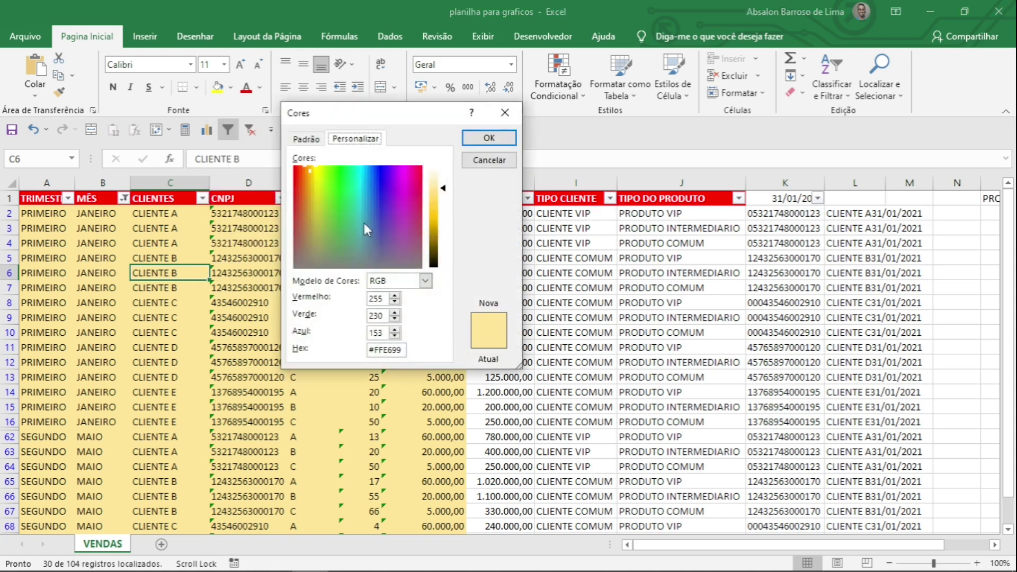
{"action": "left_click", "coordinate": [310, 139]}
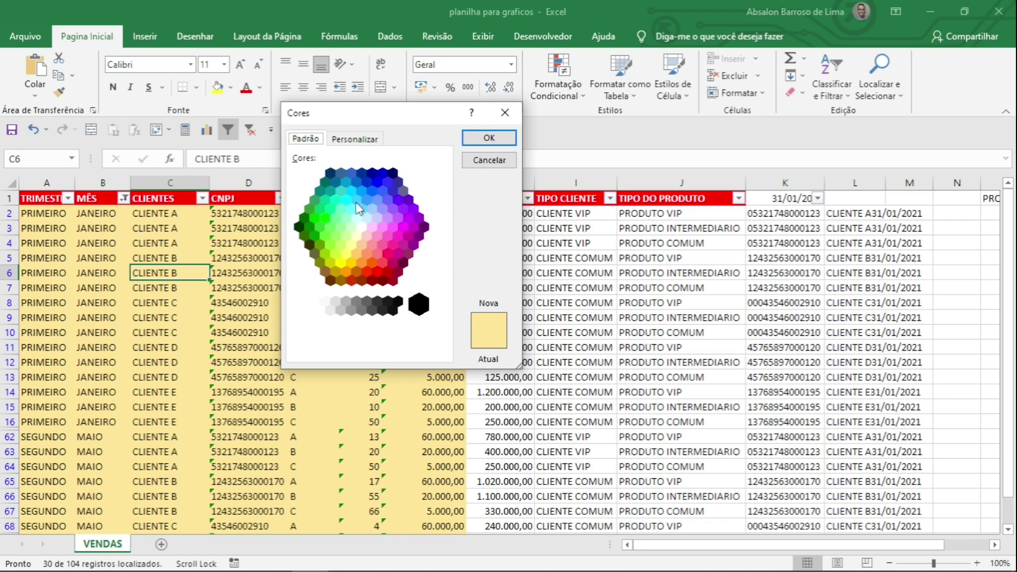
{"action": "left_click", "coordinate": [346, 140]}
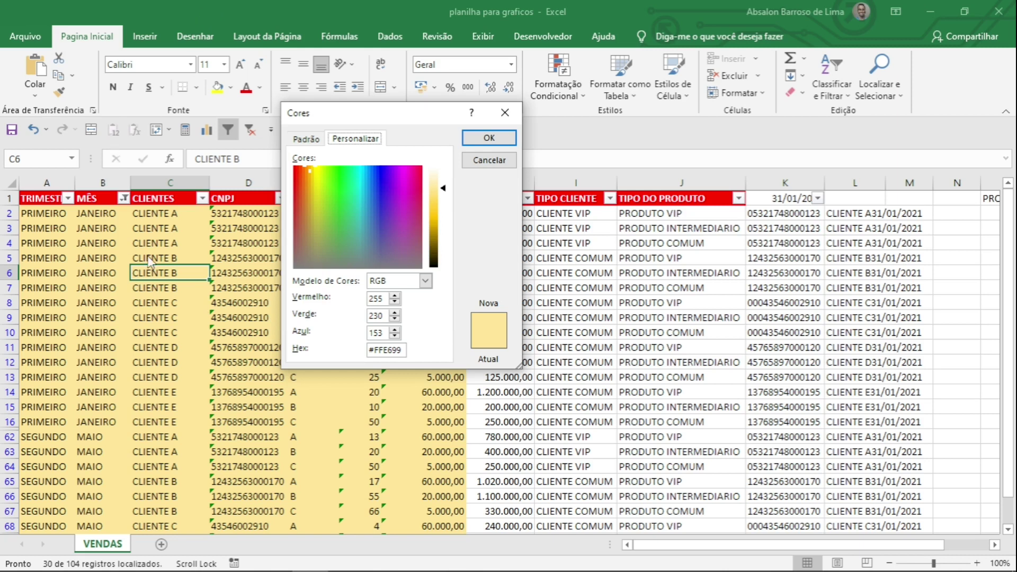
{"action": "left_click", "coordinate": [476, 163]}
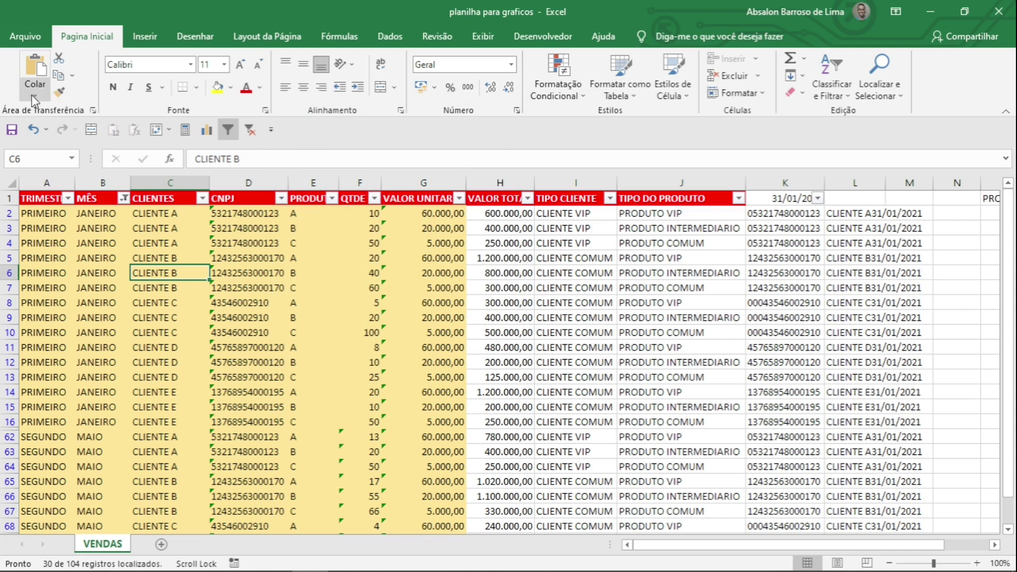
- Review the copy options and the paste options before and after copying cell C6, and cancel the copy
{"action": "left_click", "coordinate": [73, 76]}
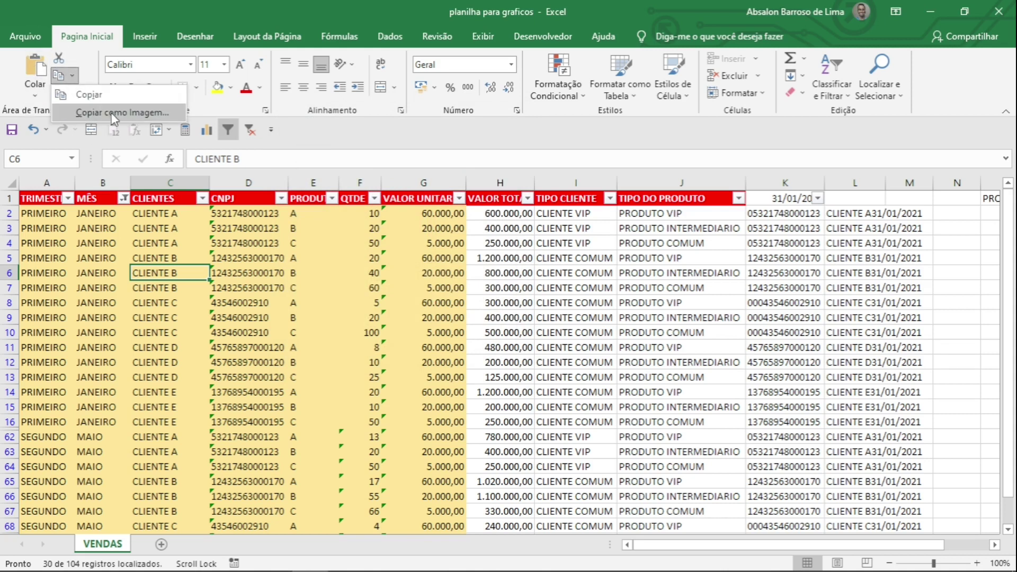
{"action": "left_click", "coordinate": [37, 91]}
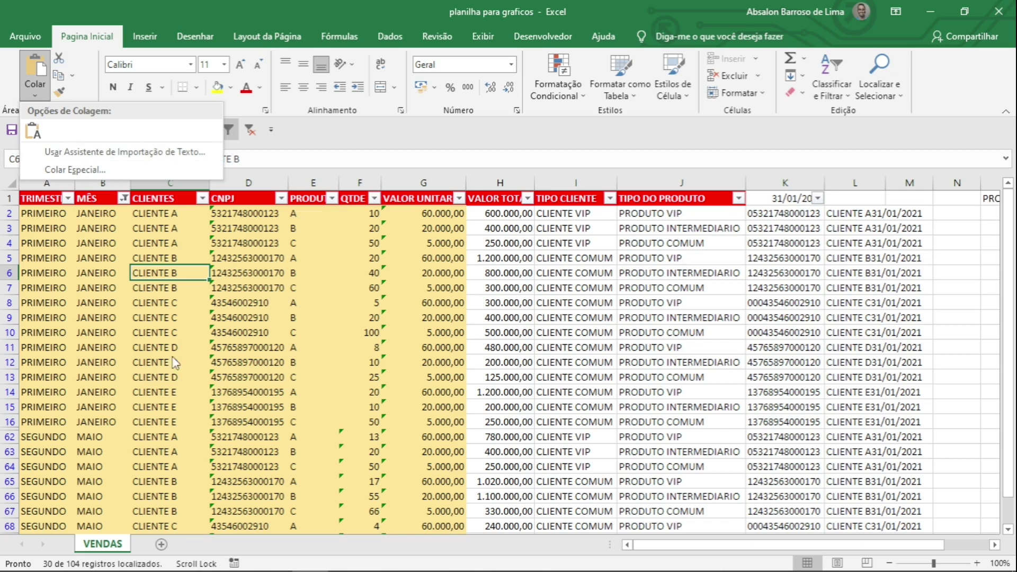
{"action": "left_click", "coordinate": [214, 363]}
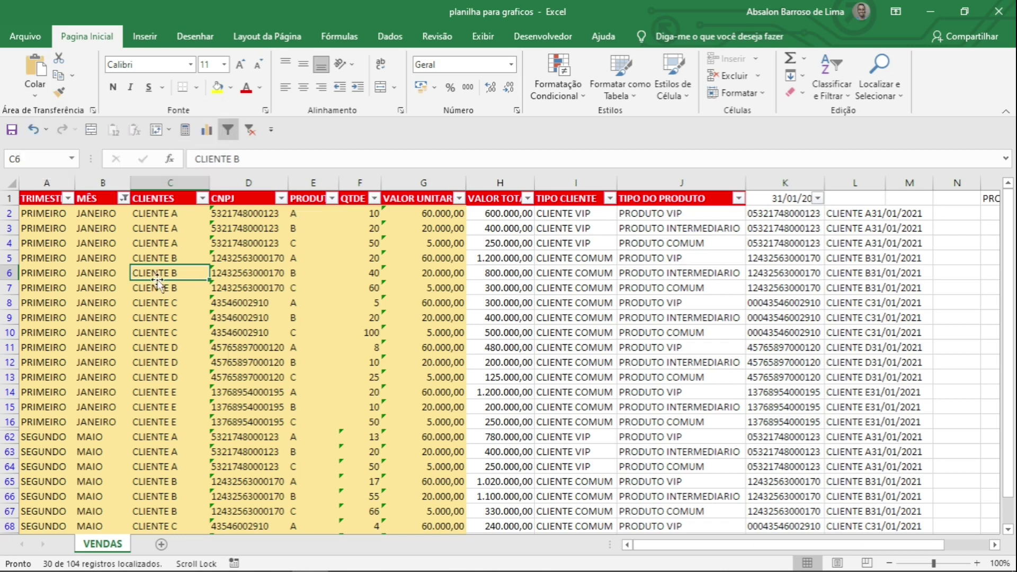
{"action": "key", "text": "ctrl+c"}
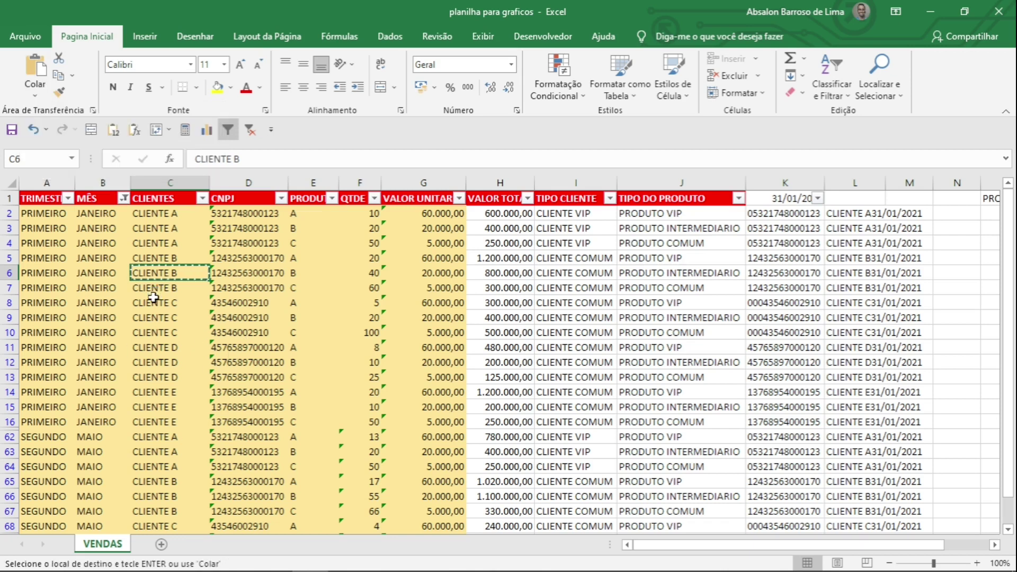
{"action": "left_click", "coordinate": [38, 93]}
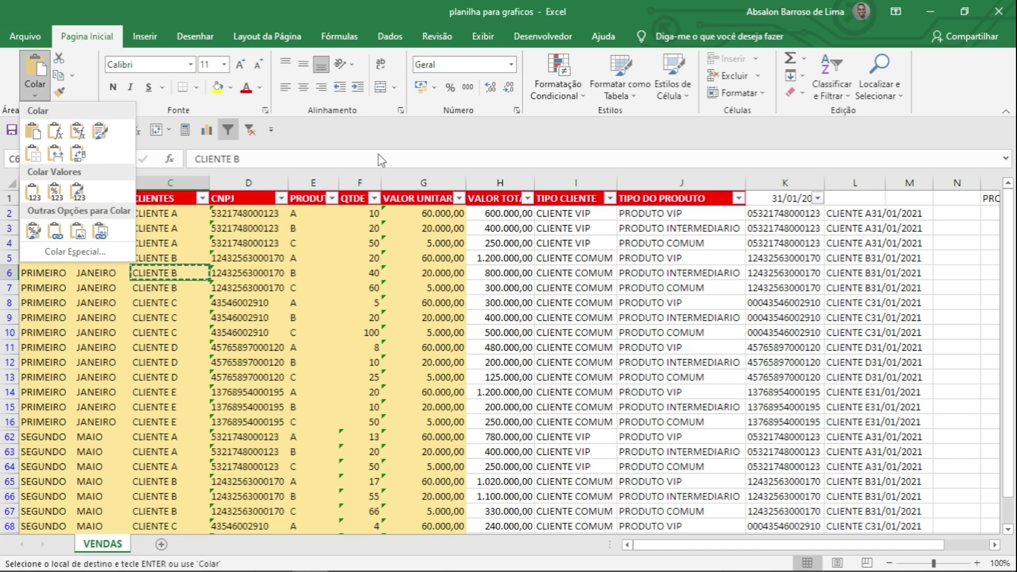
{"action": "left_click", "coordinate": [324, 242]}
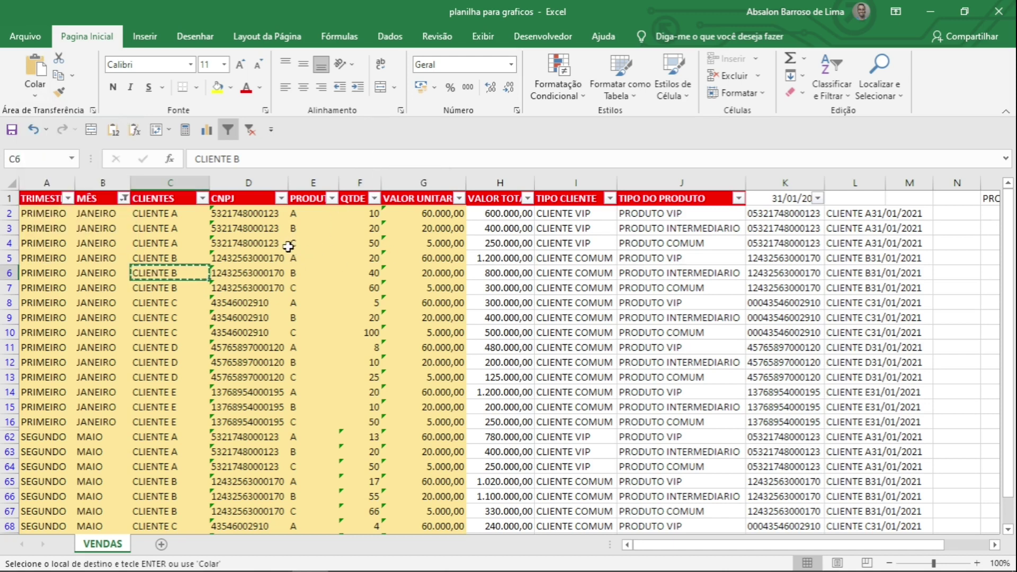
{"action": "key", "text": "Escape"}
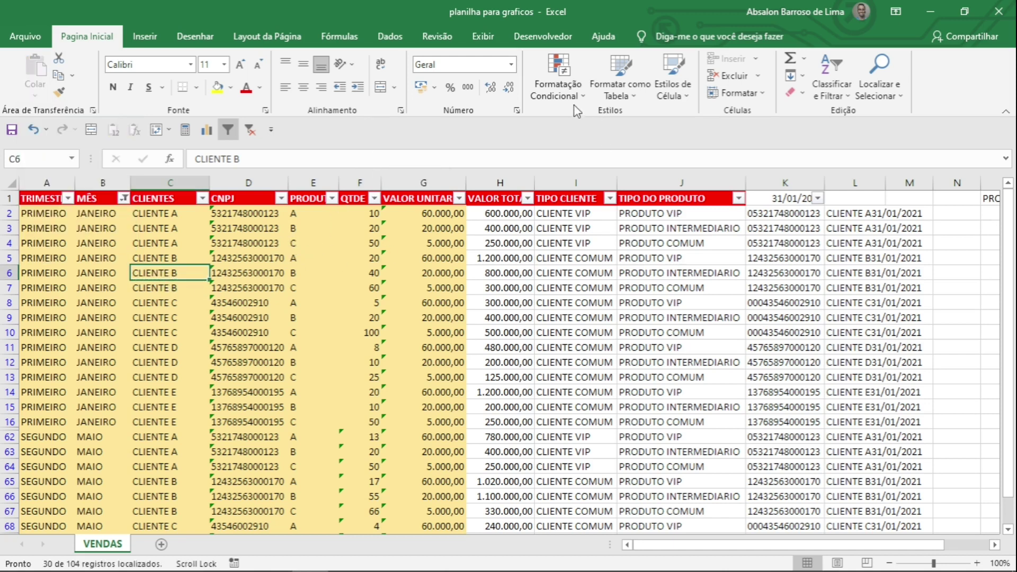
- Review the available conditional formatting rule types, such as Barras de Dados and Conjuntos de Ícones
{"action": "left_click", "coordinate": [579, 93]}
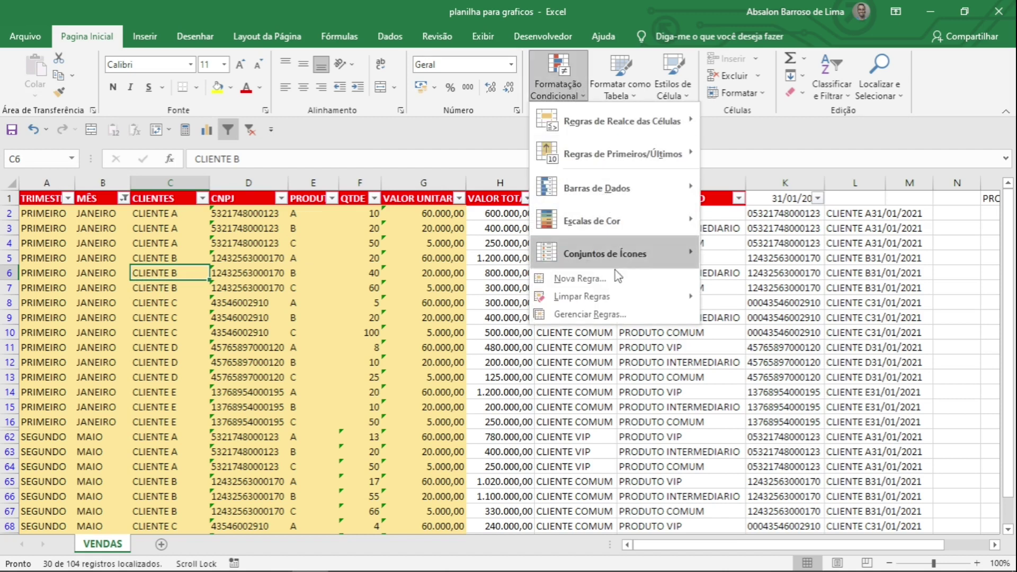
{"action": "mouse_move", "coordinate": [597, 138]}
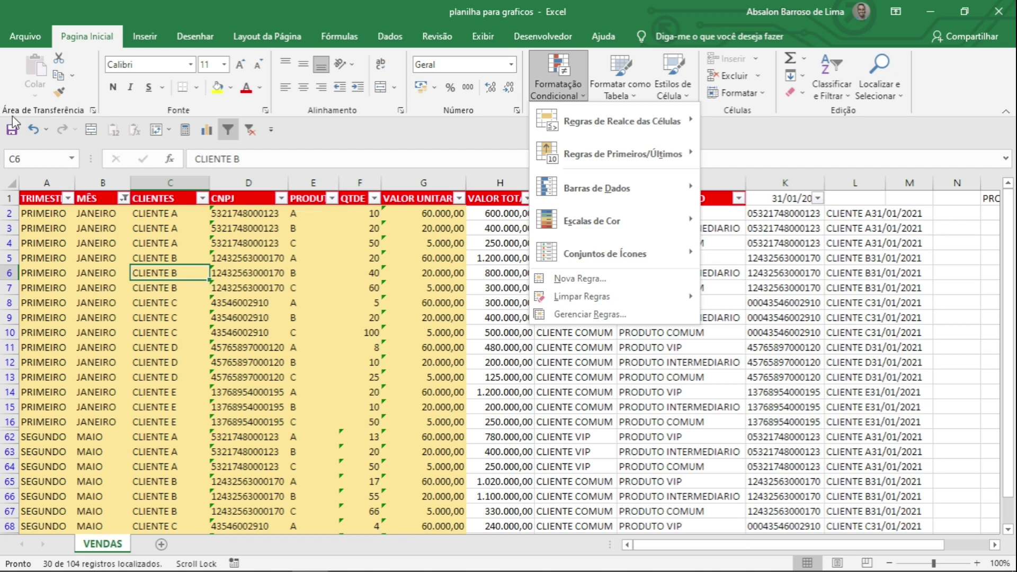
{"action": "left_click", "coordinate": [198, 3]}
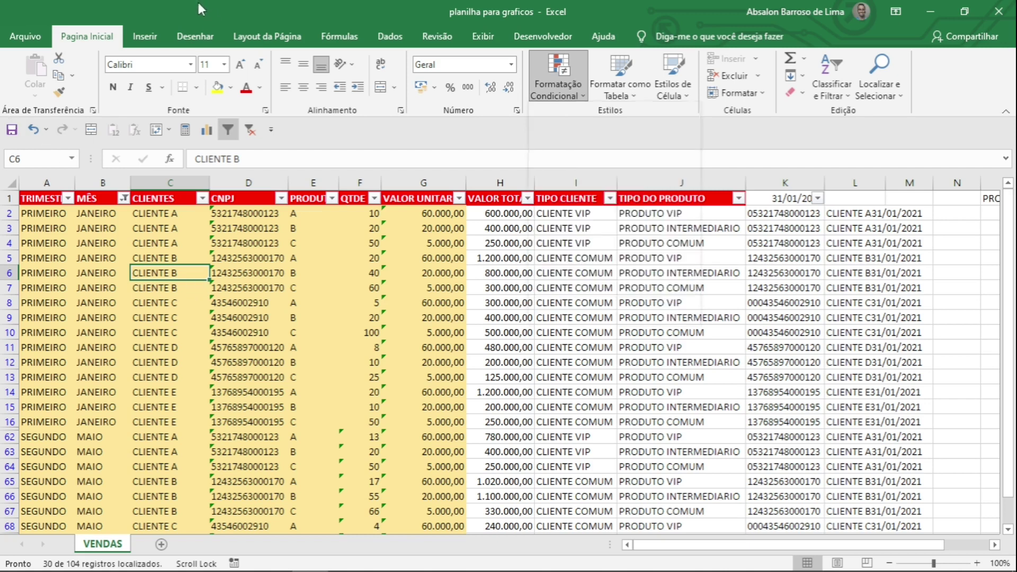
- Examine the insert commands and the symbols and Caracteres especiais offered in the Símbolo dialog, and cancel it
{"action": "left_click", "coordinate": [150, 45]}
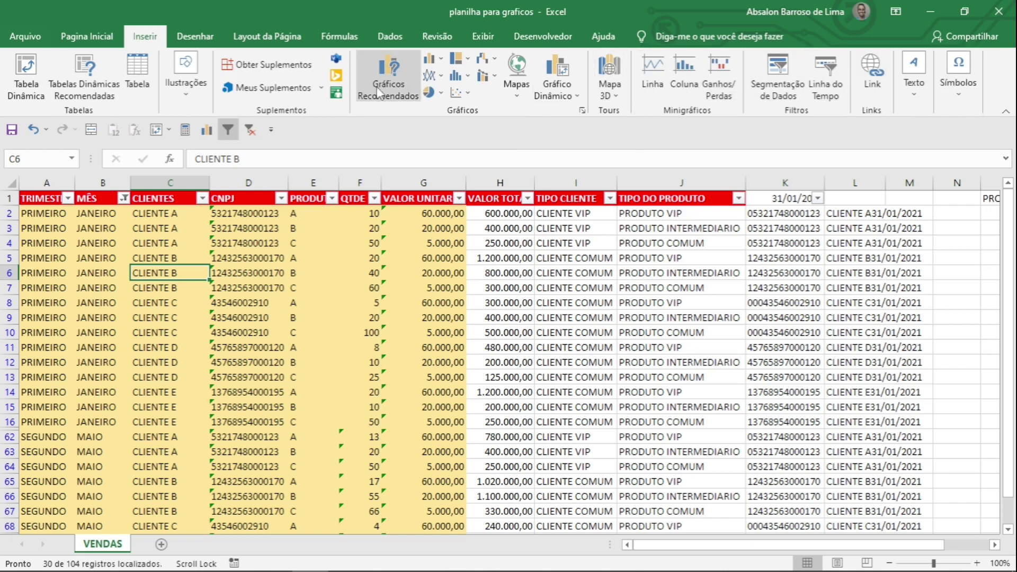
{"action": "left_click", "coordinate": [961, 91]}
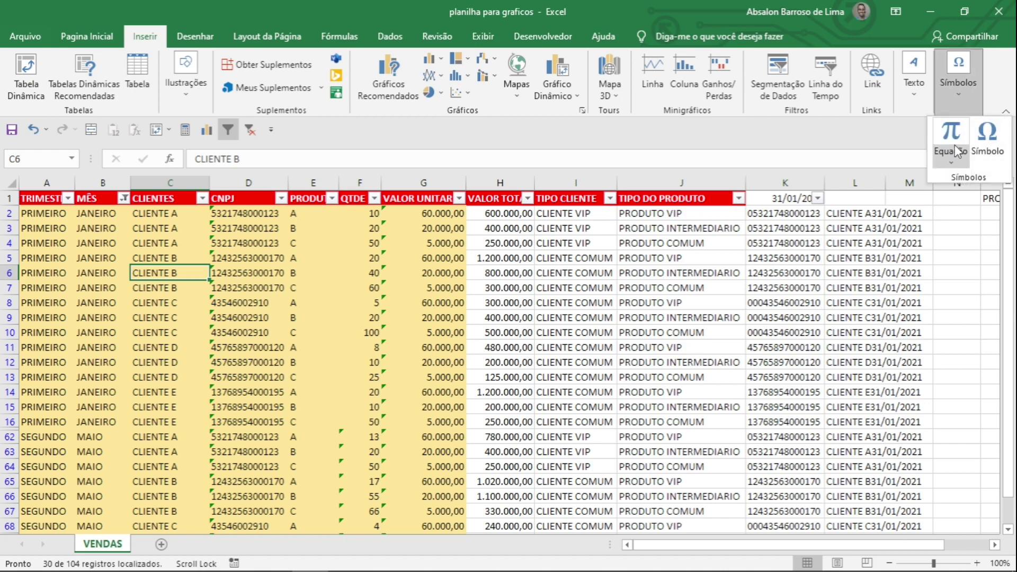
{"action": "left_click", "coordinate": [984, 137]}
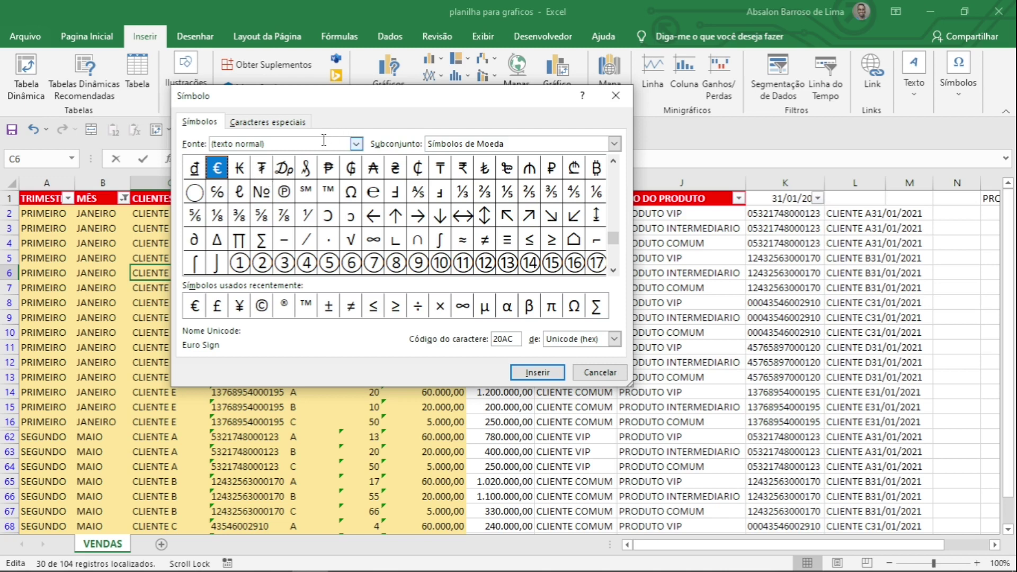
{"action": "left_click", "coordinate": [270, 123]}
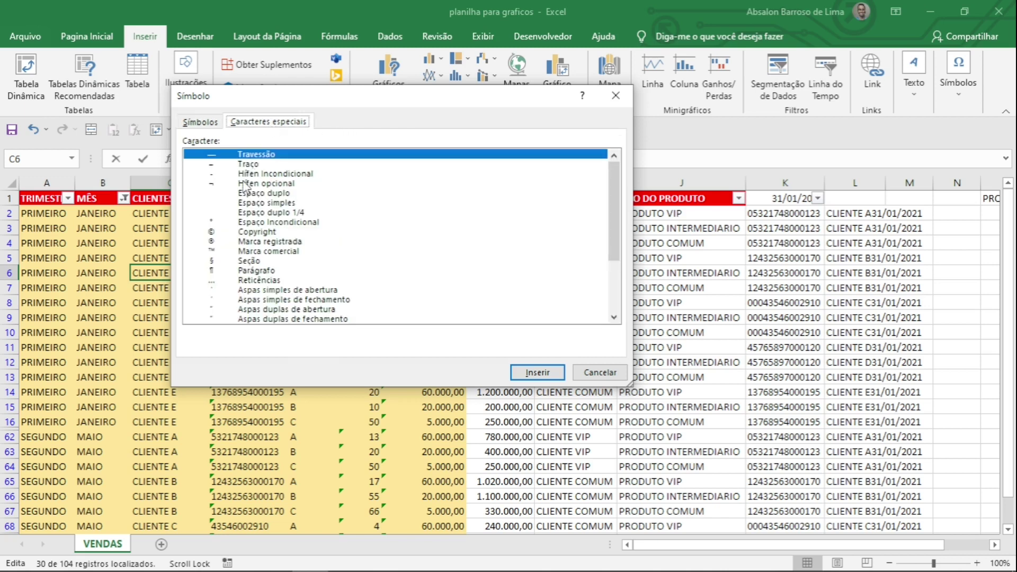
{"action": "scroll", "coordinate": [217, 212], "scroll_direction": "down", "scroll_amount": 3}
{"action": "scroll", "coordinate": [223, 219], "scroll_direction": "up", "scroll_amount": 3}
{"action": "left_click", "coordinate": [592, 373]}
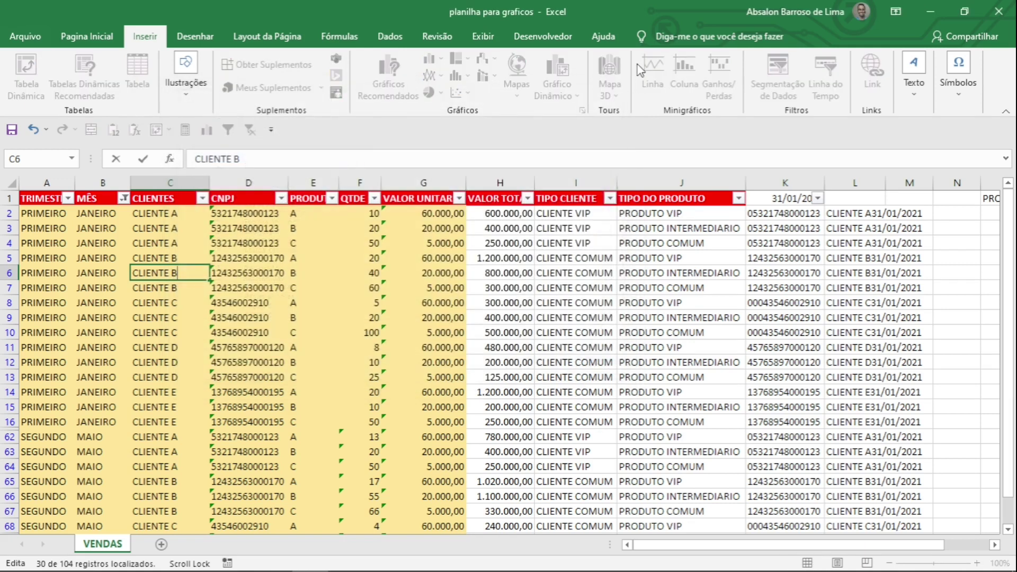
- Show the drawing tools and leave cell C6's edit mode by selecting cell D7 so the pens are enabled
{"action": "left_click", "coordinate": [180, 42]}
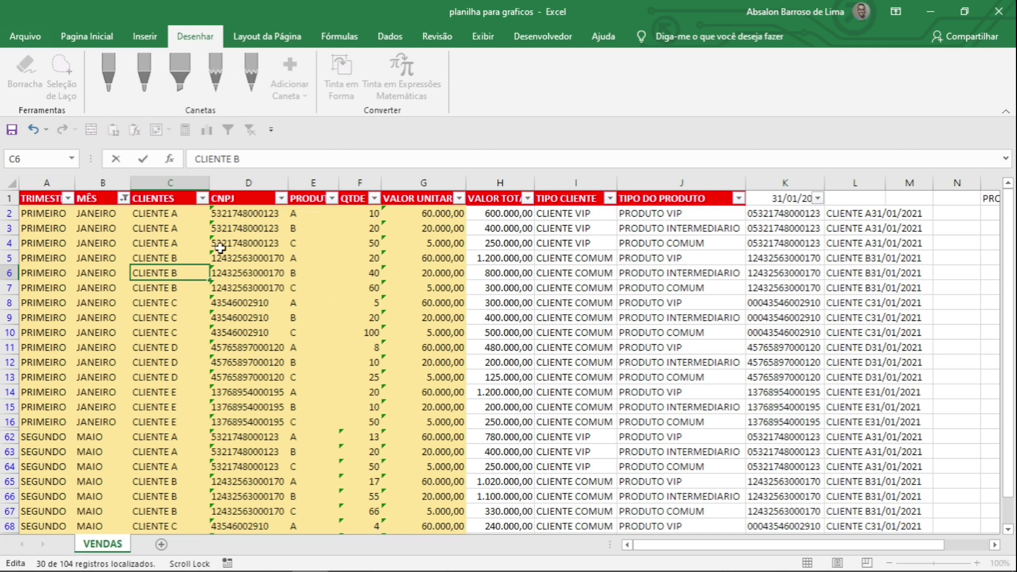
{"action": "left_click", "coordinate": [260, 247]}
{"action": "left_click", "coordinate": [262, 293]}
{"action": "left_click", "coordinate": [158, 256]}
{"action": "left_click", "coordinate": [255, 228]}
{"action": "left_click", "coordinate": [267, 290]}
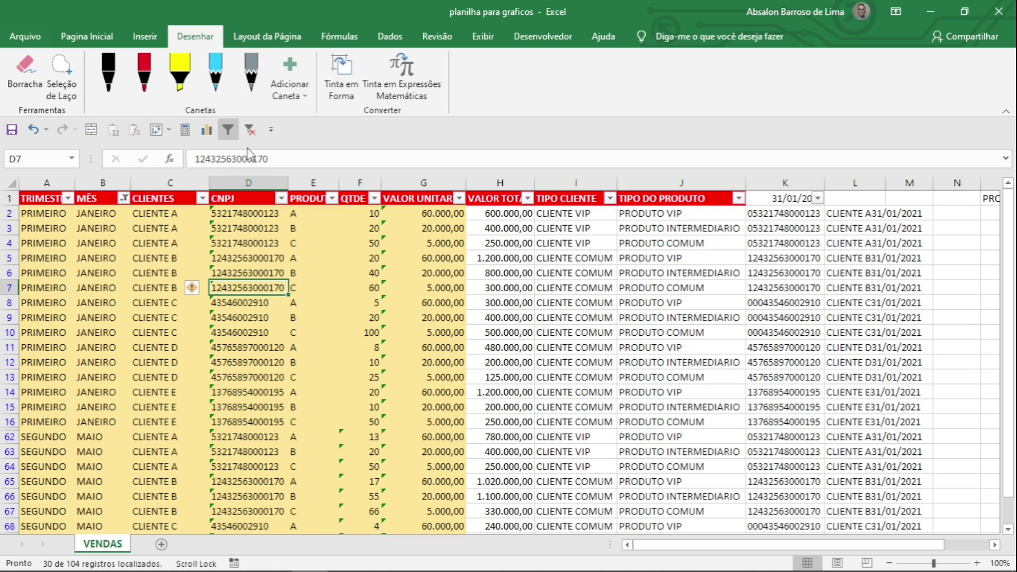
- Review the page setup choices for margins, orientation, paper size and print area
{"action": "left_click", "coordinate": [252, 42]}
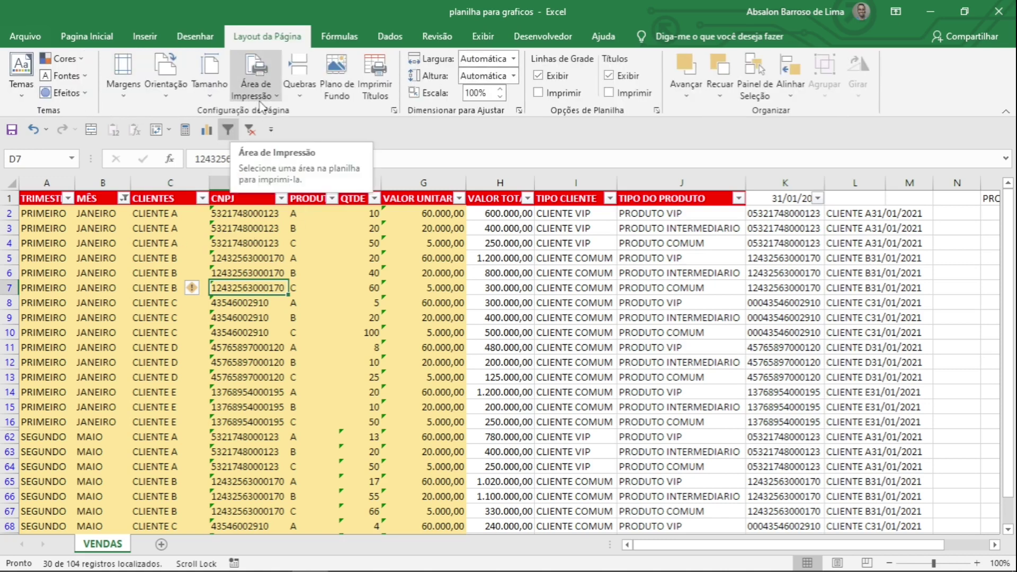
{"action": "left_click", "coordinate": [123, 74]}
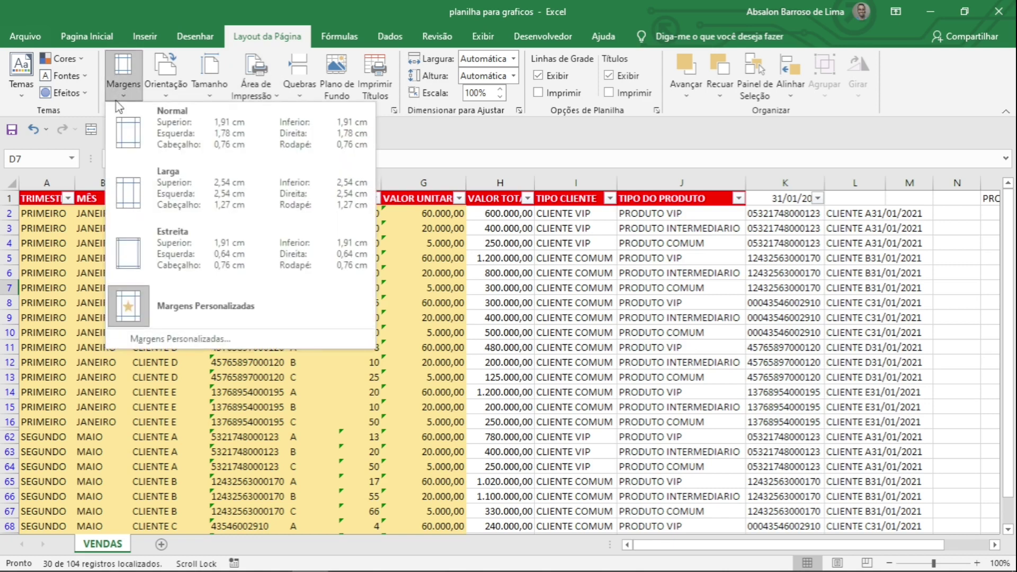
{"action": "left_click", "coordinate": [163, 87]}
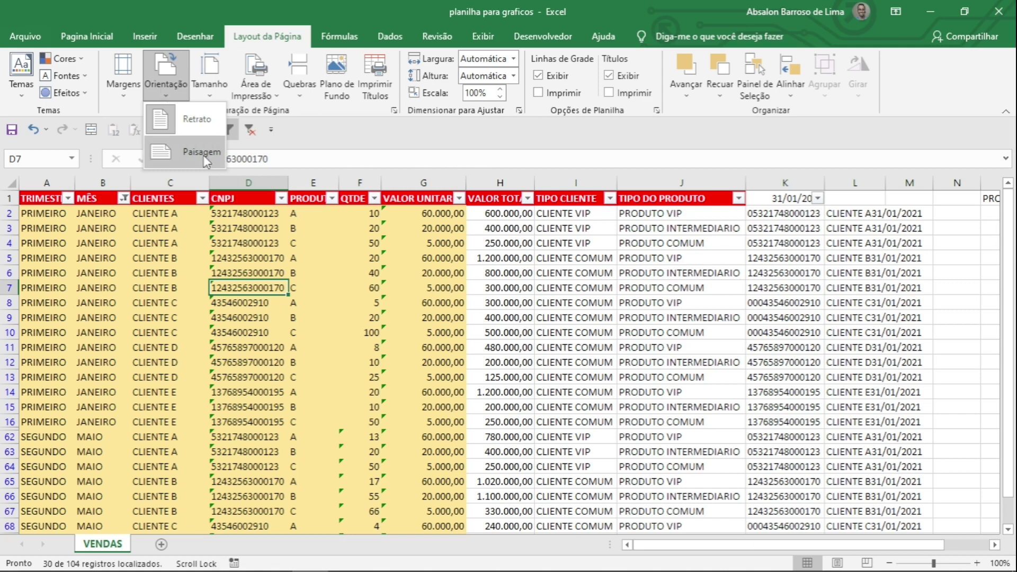
{"action": "left_click", "coordinate": [214, 93]}
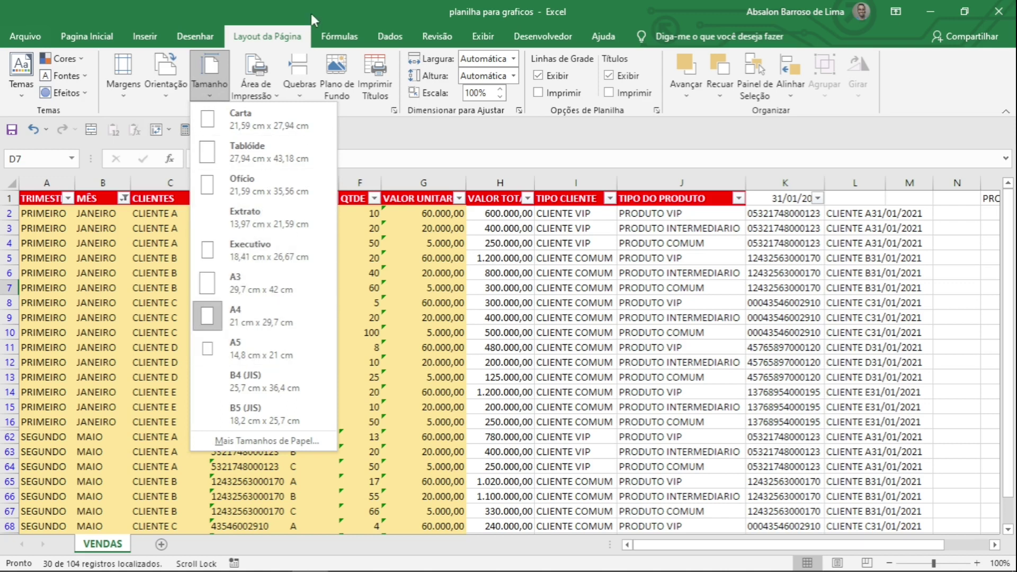
{"action": "left_click", "coordinate": [272, 96]}
{"action": "left_click", "coordinate": [192, 287]}
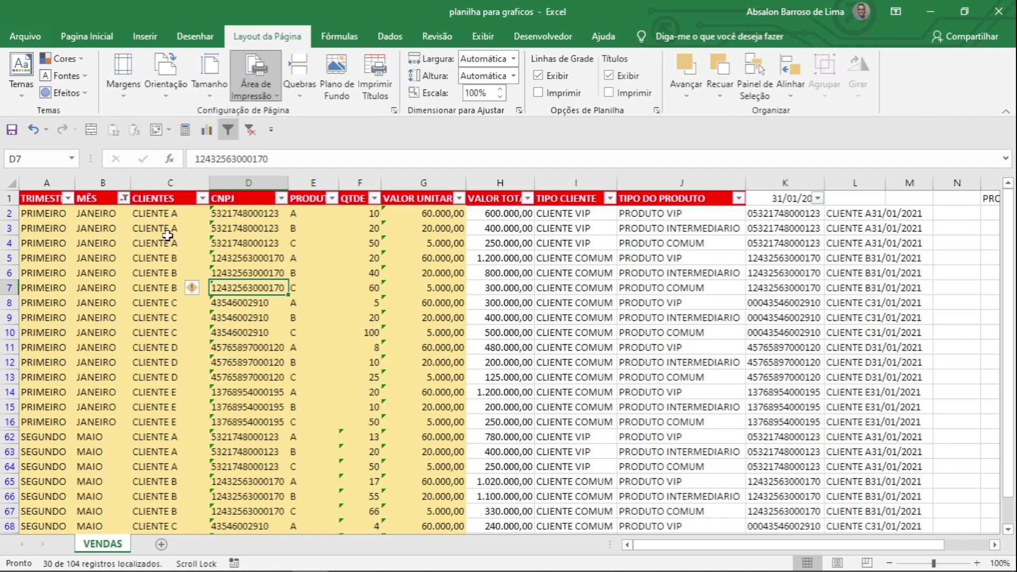
- Clear the month filter from the table on the VENDAS sheet
{"action": "left_click", "coordinate": [25, 199]}
{"action": "left_click_drag", "start_coordinate": [78, 214], "coordinate": [321, 227]}
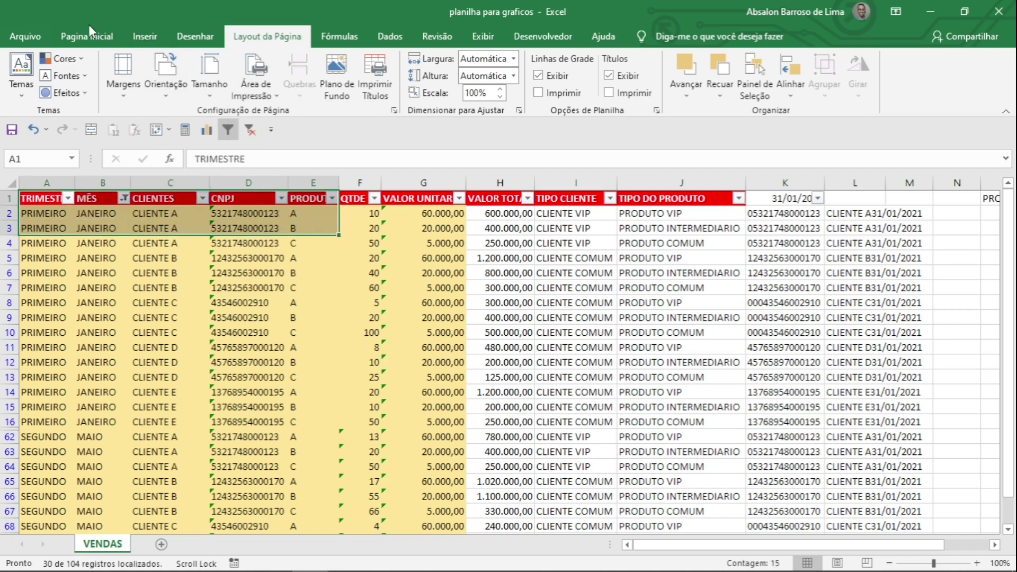
{"action": "left_click", "coordinate": [142, 37]}
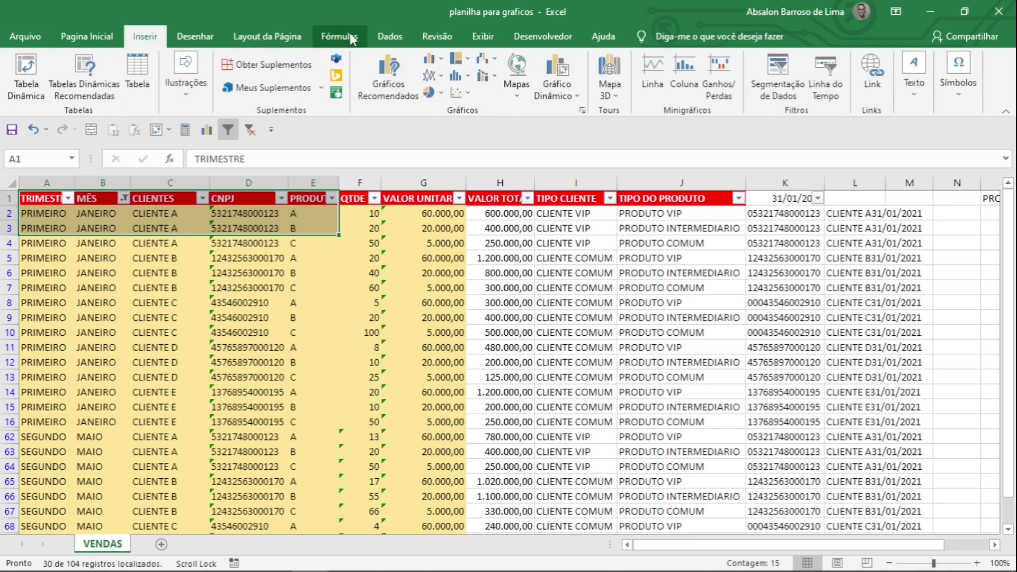
{"action": "left_click", "coordinate": [384, 38]}
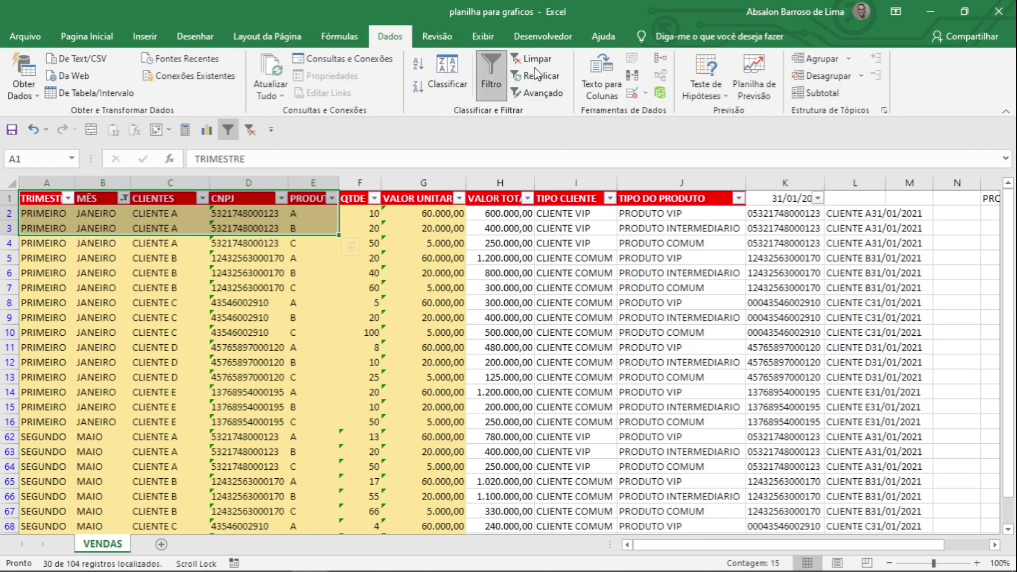
{"action": "left_click", "coordinate": [537, 59]}
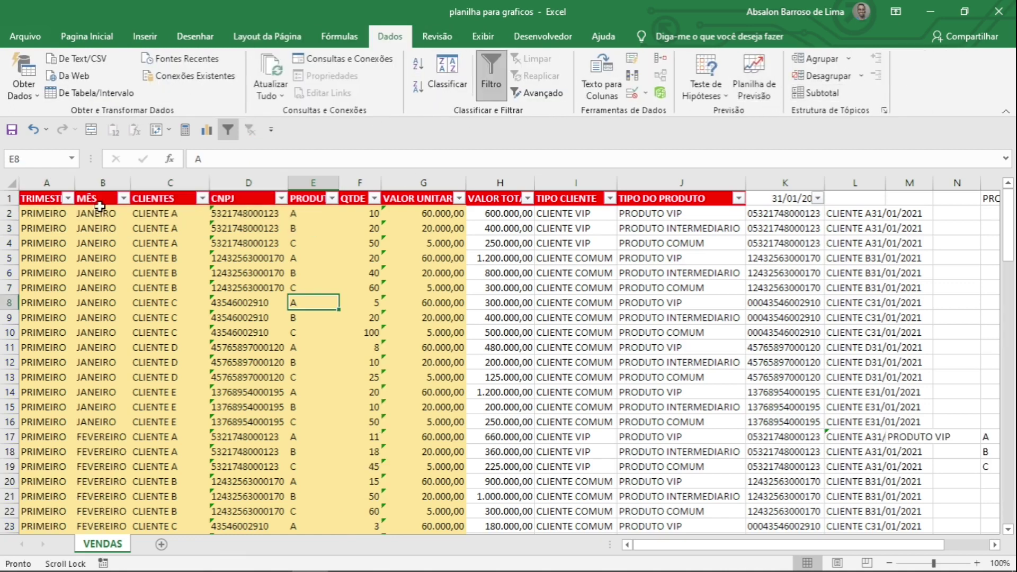
- Select the range A1:J11 and review the commands for defining and clearing a print area
{"action": "left_click_drag", "start_coordinate": [35, 199], "coordinate": [717, 343]}
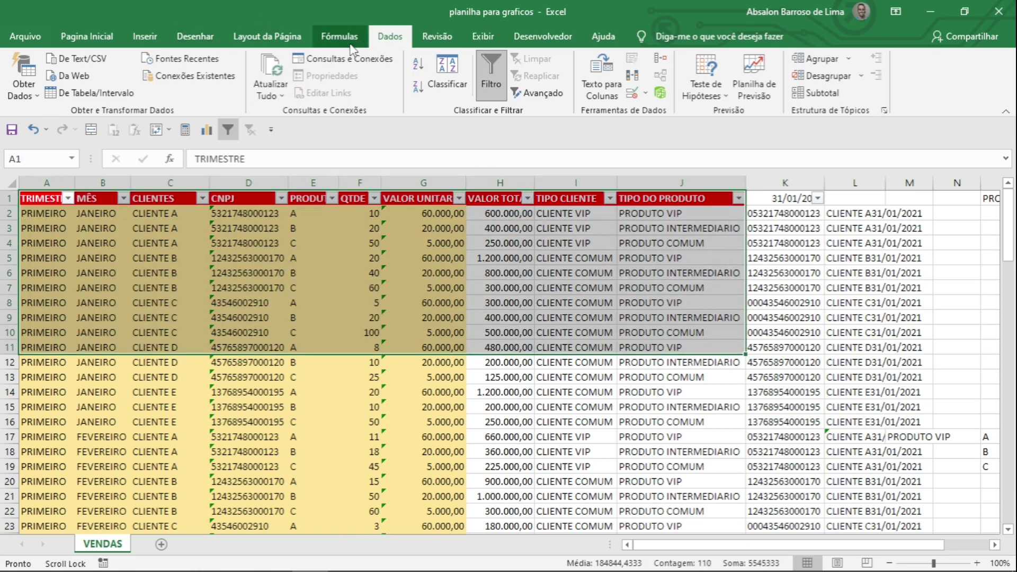
{"action": "left_click", "coordinate": [267, 36]}
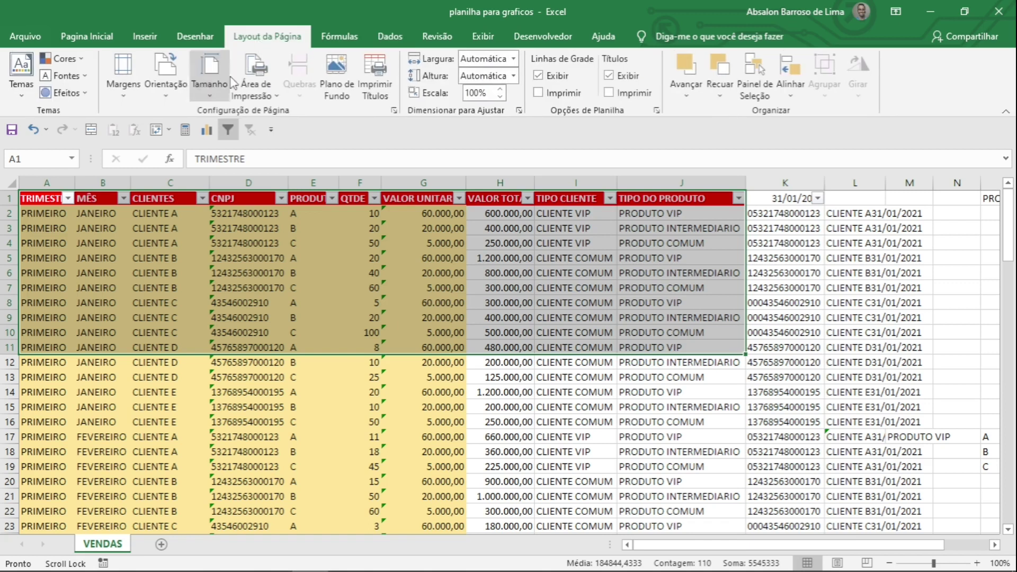
{"action": "left_click", "coordinate": [268, 94]}
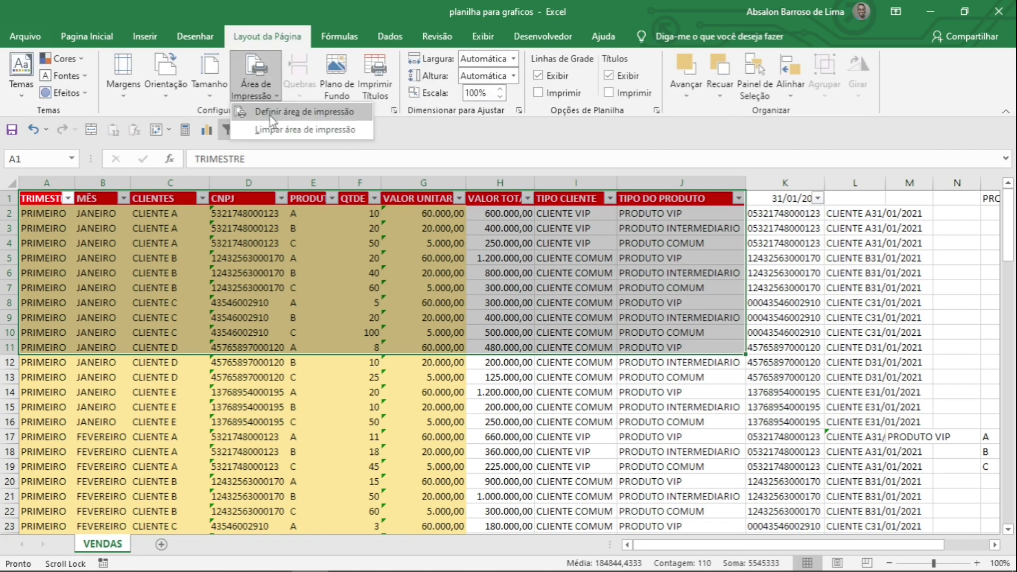
{"action": "left_click", "coordinate": [271, 114]}
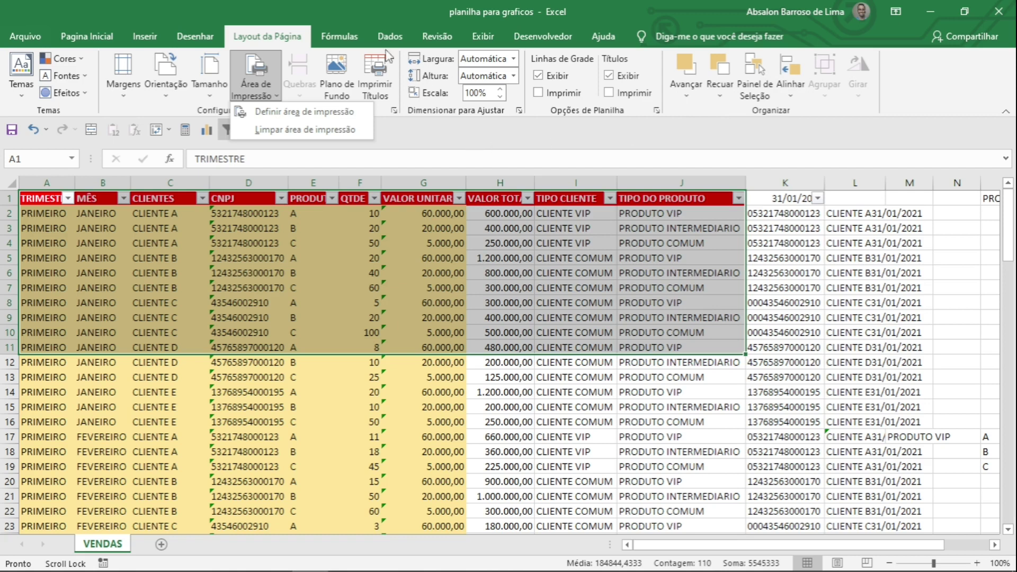
- Examine the formula library, browse the Texto functions from ARRUMAR to PROCURAR, and close the list
{"action": "left_click", "coordinate": [347, 36]}
{"action": "left_click", "coordinate": [348, 41]}
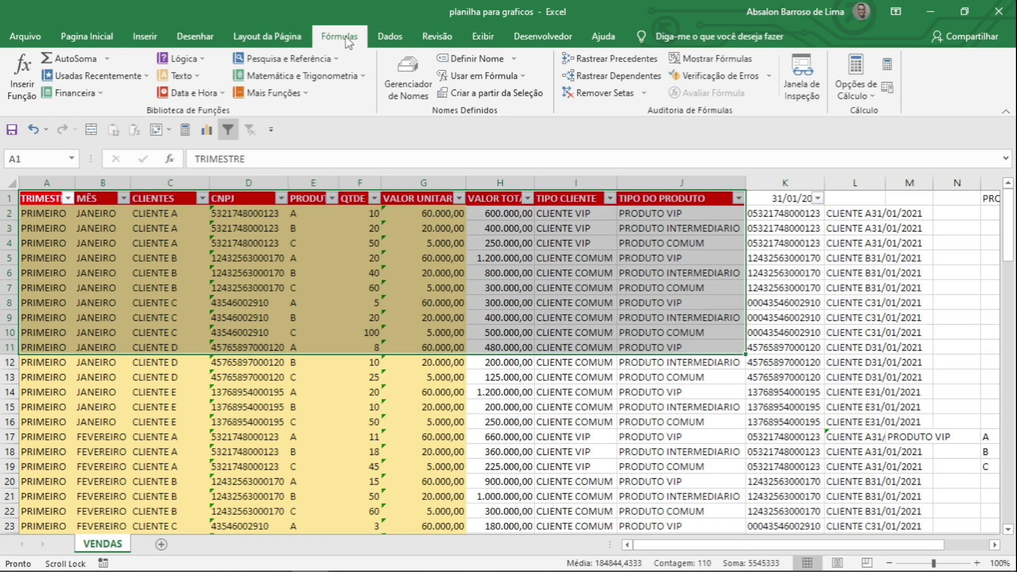
{"action": "left_click", "coordinate": [197, 77]}
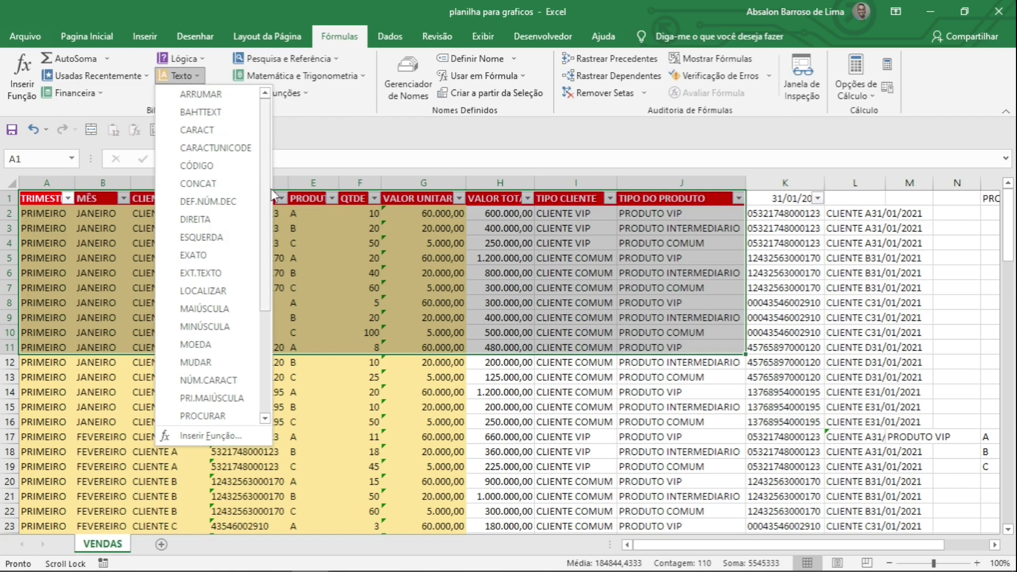
{"action": "left_click_drag", "start_coordinate": [266, 200], "coordinate": [252, 108]}
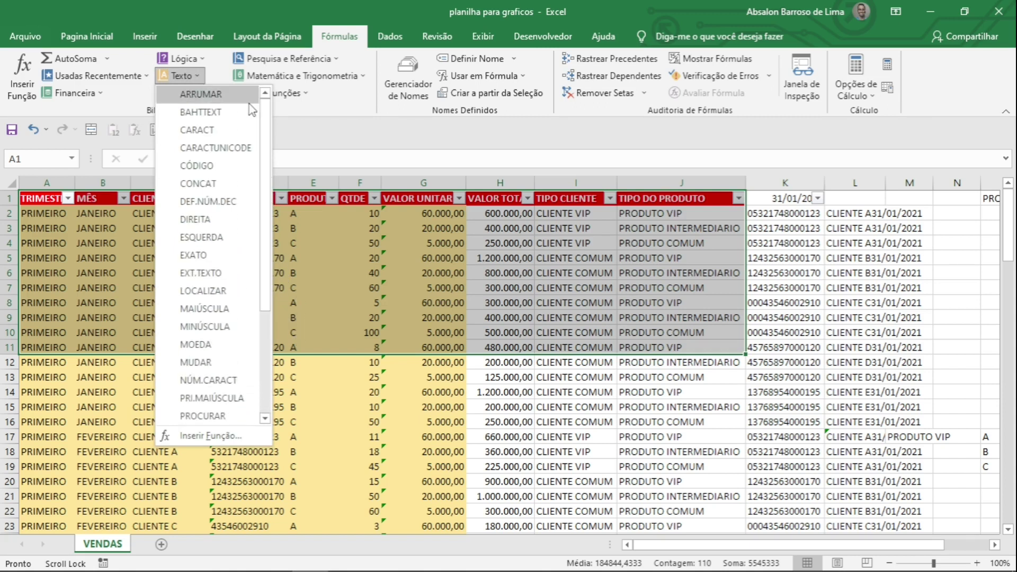
{"action": "left_click", "coordinate": [319, 138]}
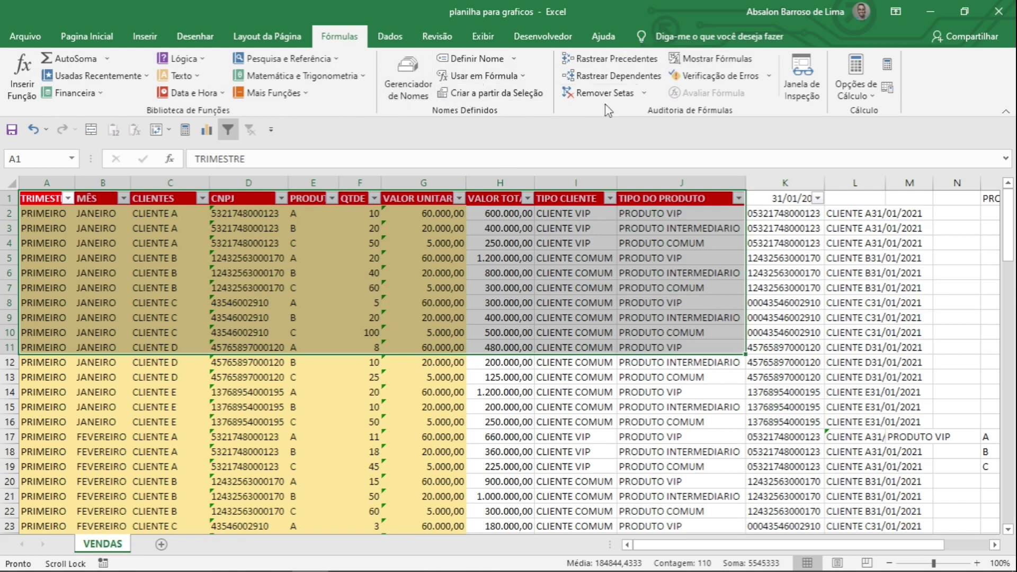
- Evaluate the VALOR TOTAL formula in cell H6 step by step through to its result, and close the evaluation
{"action": "left_click", "coordinate": [486, 243]}
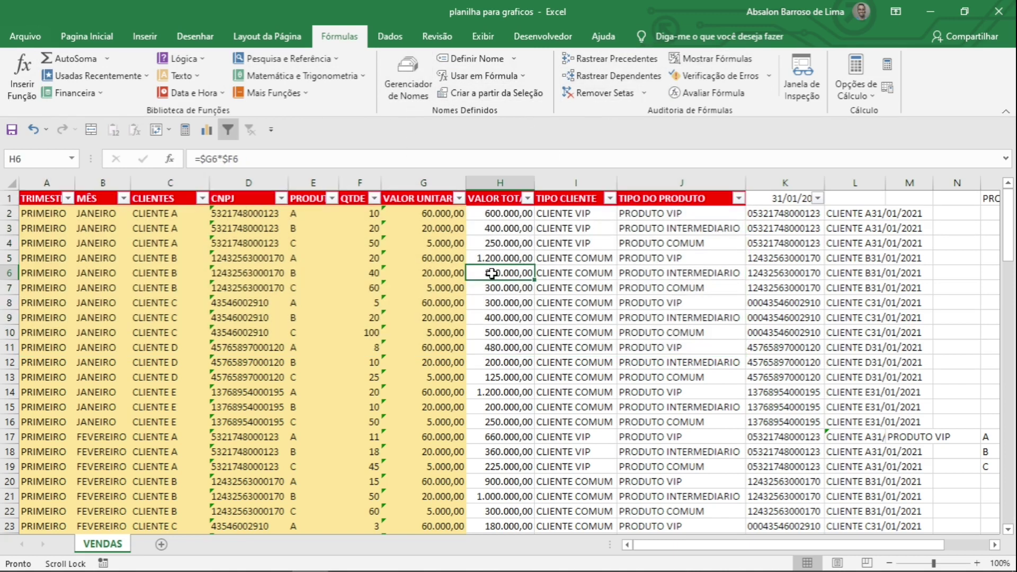
{"action": "left_click", "coordinate": [482, 272]}
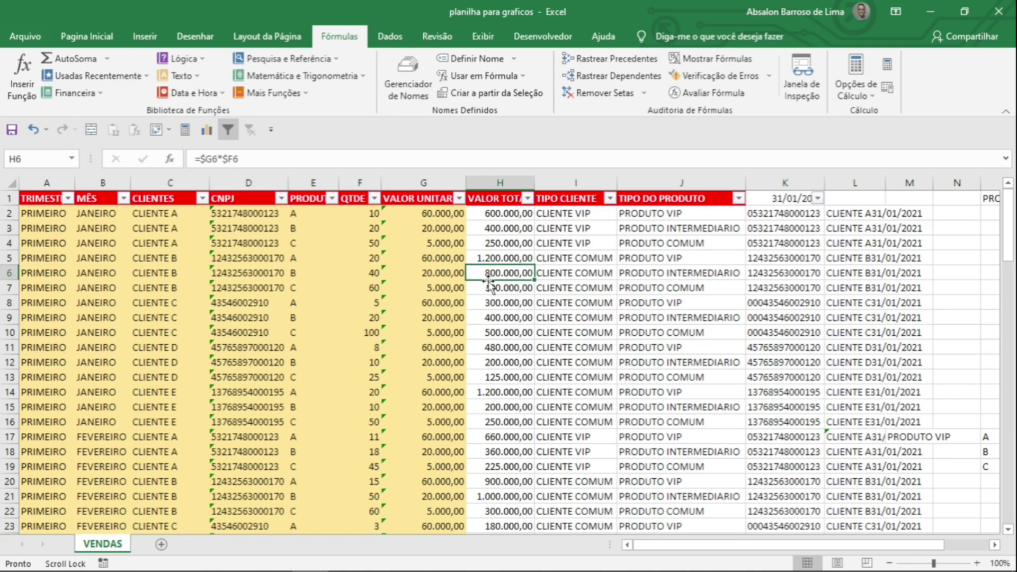
{"action": "left_click", "coordinate": [733, 96]}
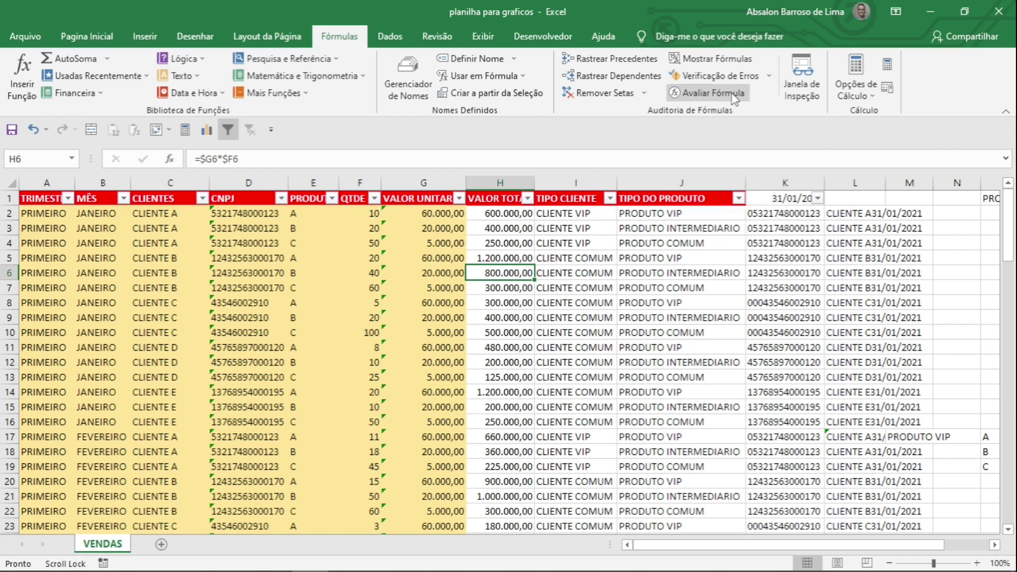
{"action": "left_click", "coordinate": [337, 328]}
{"action": "left_click", "coordinate": [337, 329]}
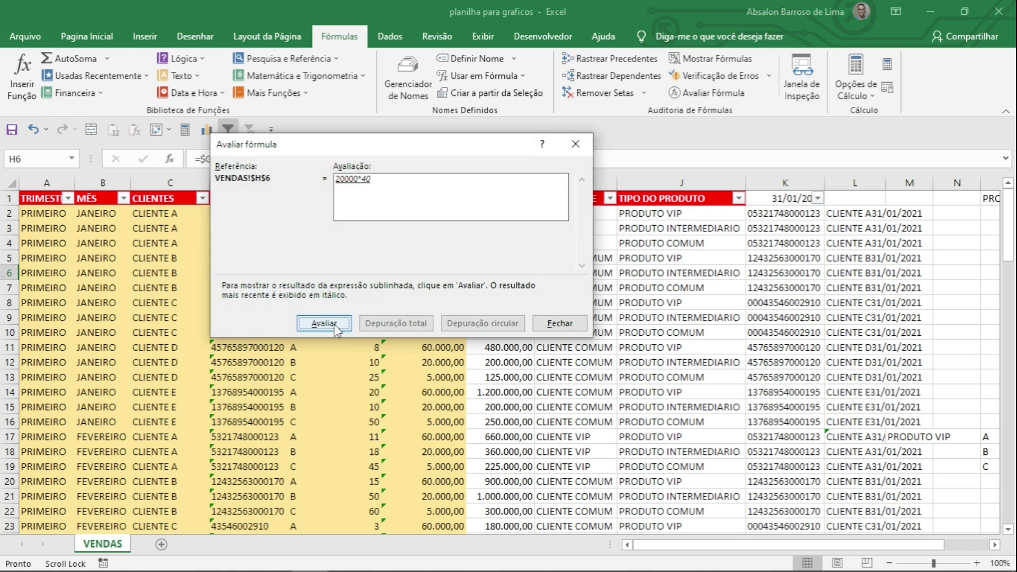
{"action": "left_click", "coordinate": [337, 329]}
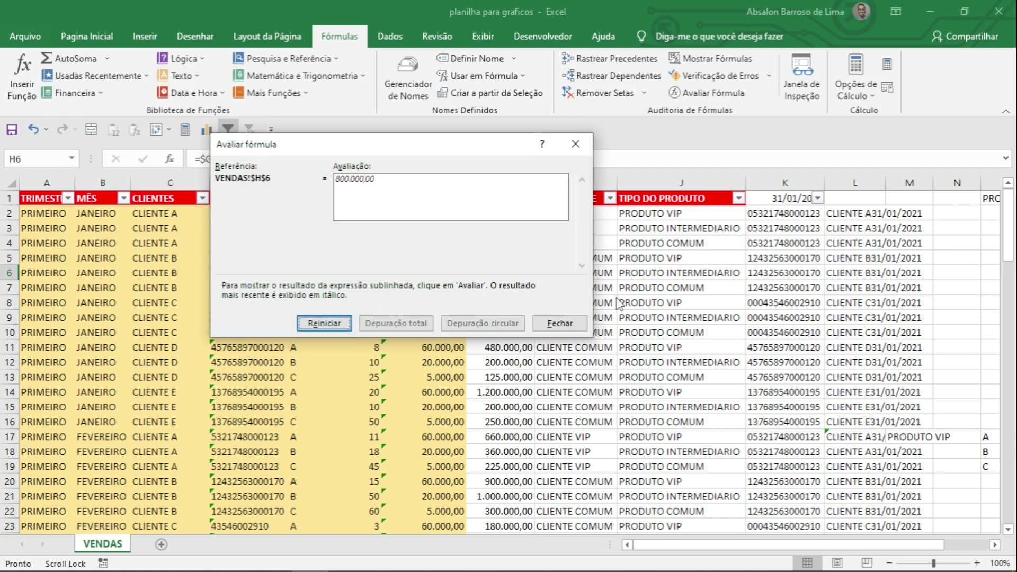
{"action": "left_click", "coordinate": [567, 324]}
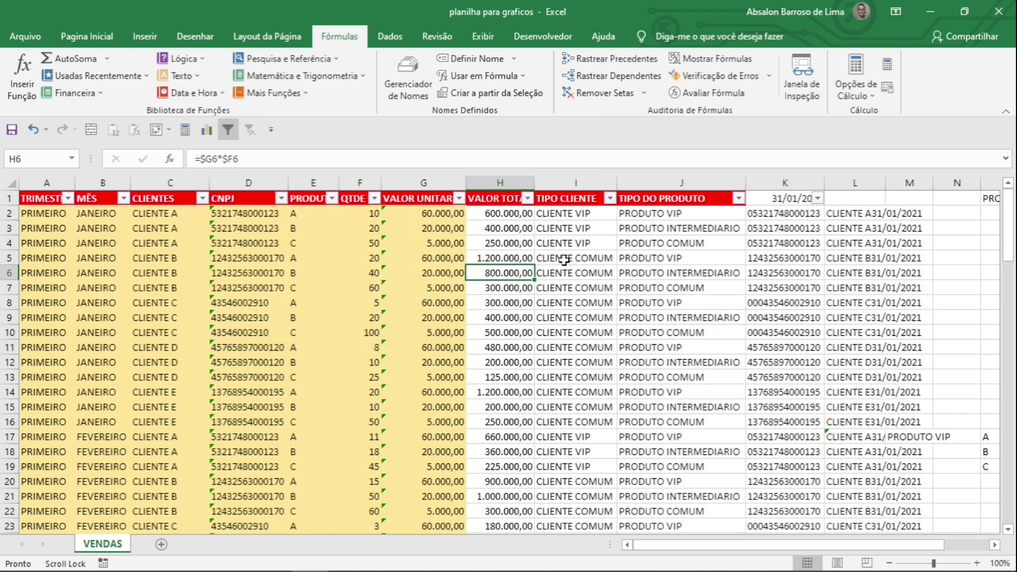
- Review the calculation modes, such as Automático and Manual, and the commands for recalculating the workbook
{"action": "left_click", "coordinate": [866, 96]}
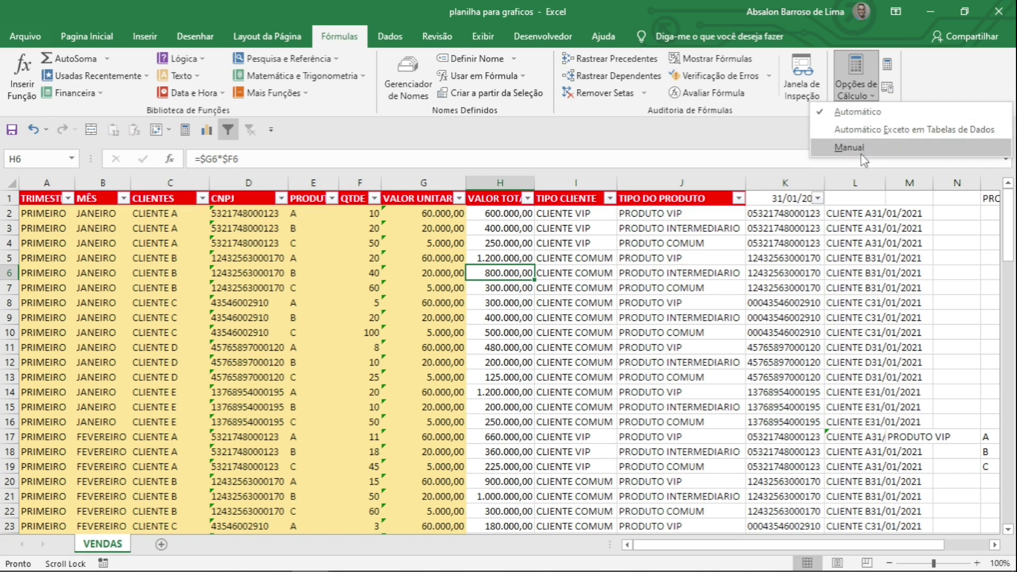
{"action": "left_click", "coordinate": [644, 327]}
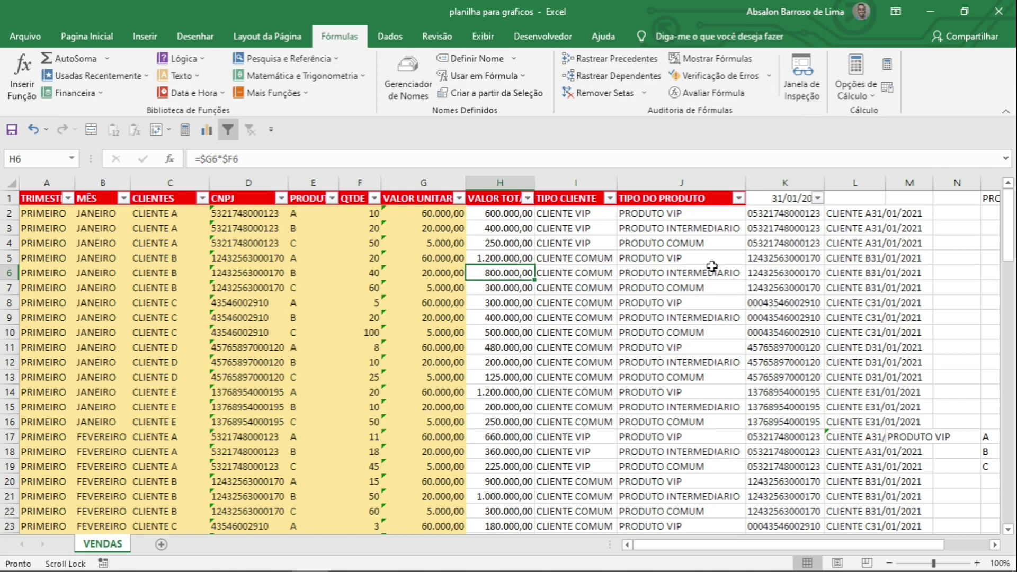
{"action": "left_click", "coordinate": [879, 106]}
{"action": "left_click", "coordinate": [886, 76]}
- Group columns G to I, and collapse and expand the group to show how the outline works
{"action": "left_click", "coordinate": [389, 37]}
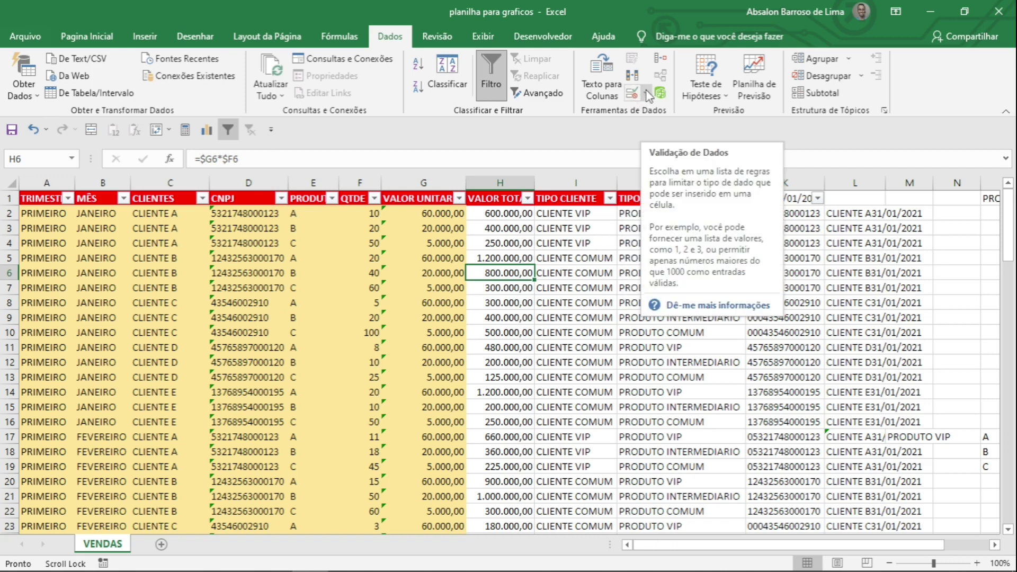
{"action": "left_click_drag", "start_coordinate": [414, 183], "coordinate": [577, 184]}
{"action": "left_click", "coordinate": [816, 58]}
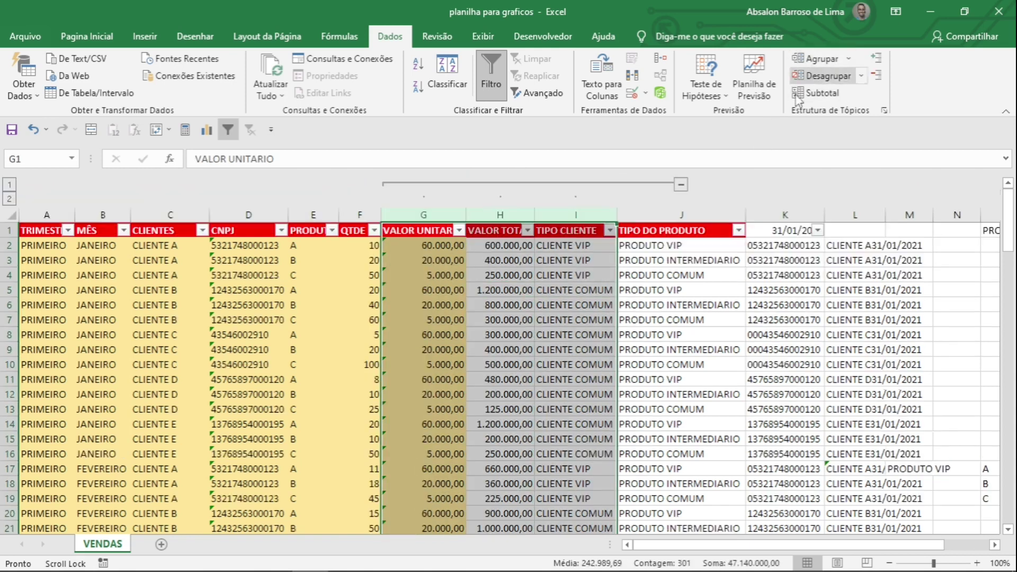
{"action": "left_click", "coordinate": [481, 324]}
{"action": "left_click", "coordinate": [680, 184]}
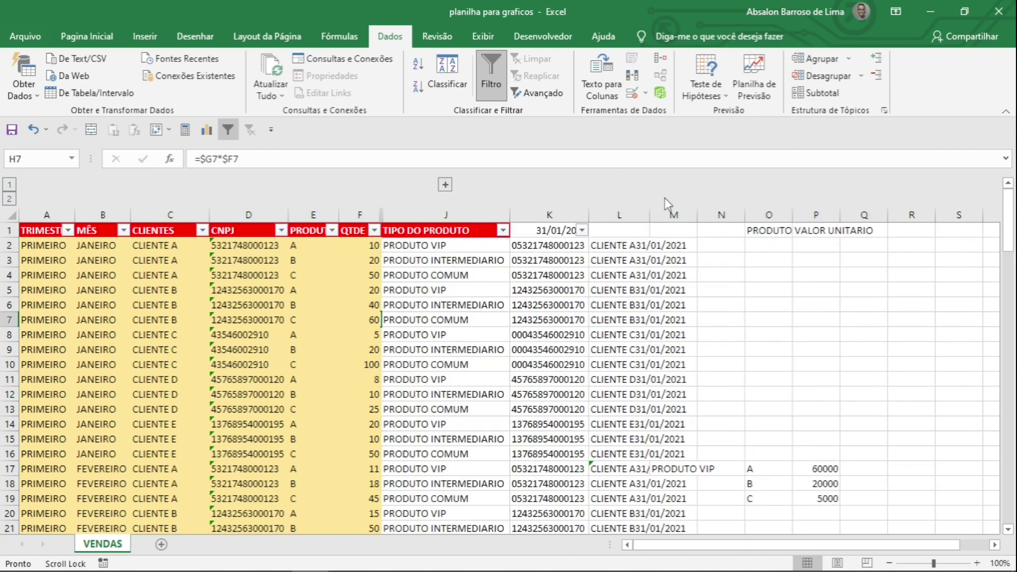
{"action": "left_click", "coordinate": [444, 185]}
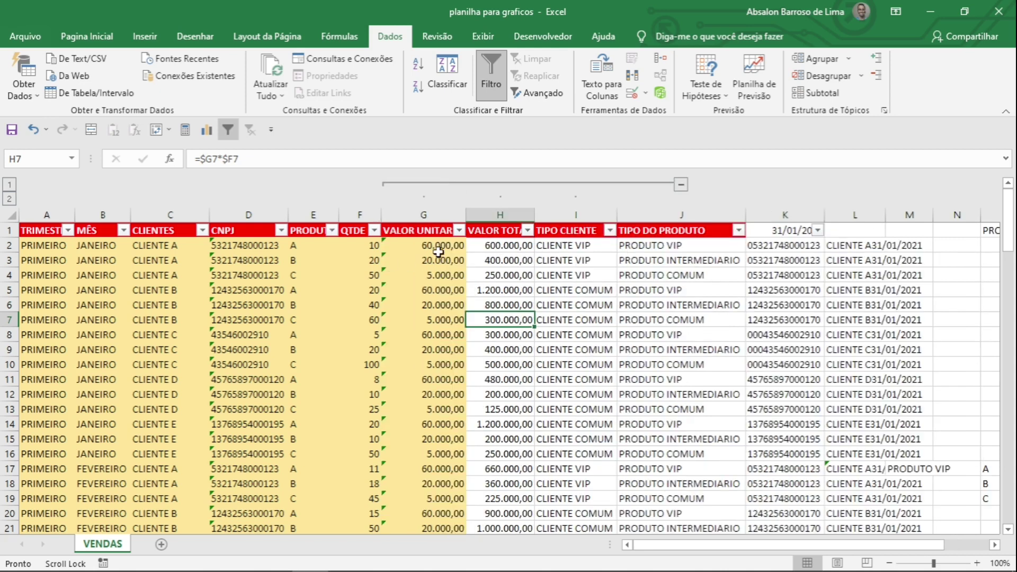
{"action": "left_click", "coordinate": [680, 184]}
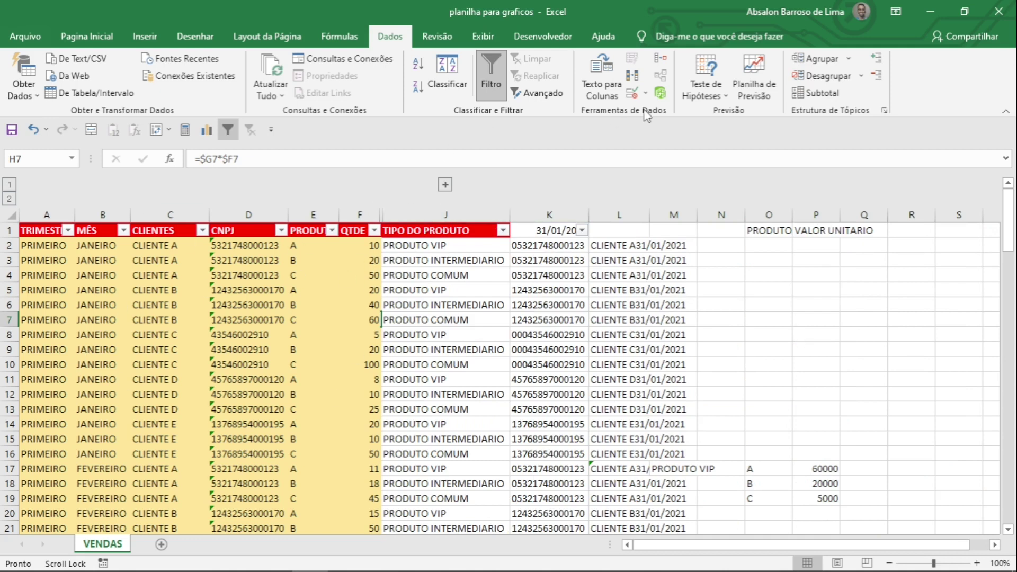
- Expand the collapsed columns and ungroup columns G to I
{"action": "left_click", "coordinate": [844, 78]}
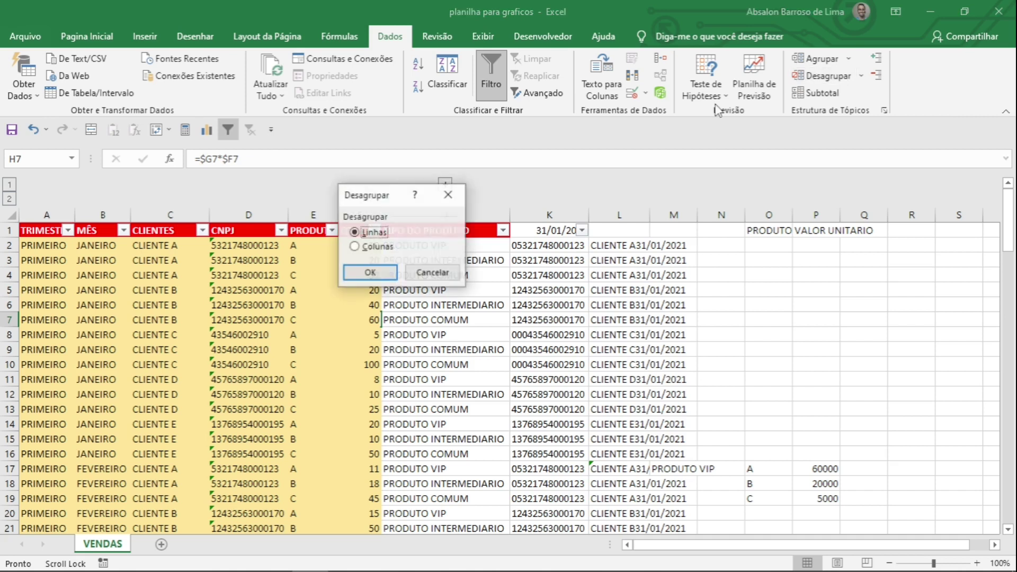
{"action": "left_click", "coordinate": [434, 274]}
{"action": "left_click", "coordinate": [445, 186]}
{"action": "left_click_drag", "start_coordinate": [418, 215], "coordinate": [590, 208]}
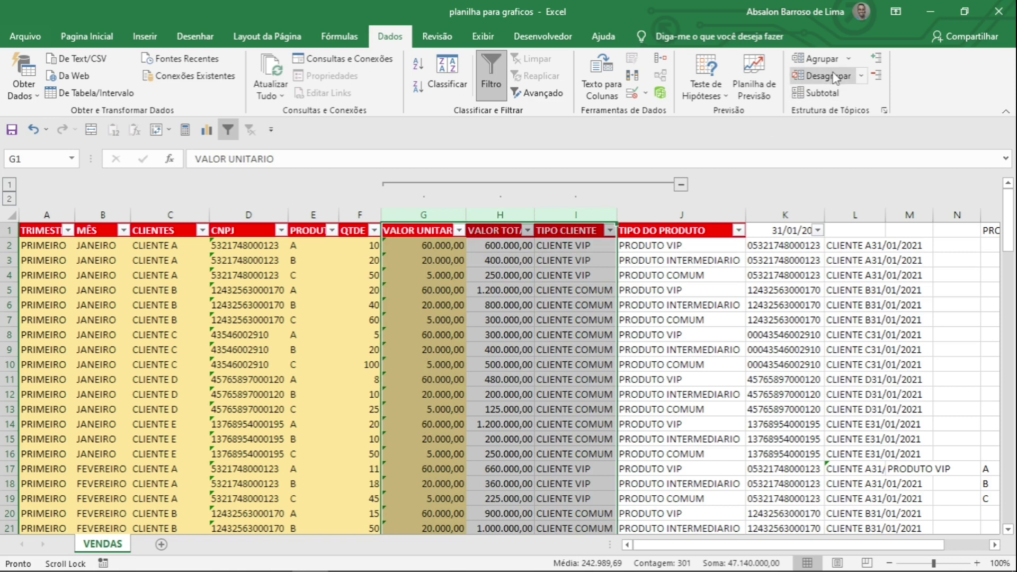
{"action": "left_click", "coordinate": [837, 75]}
{"action": "left_click", "coordinate": [483, 302]}
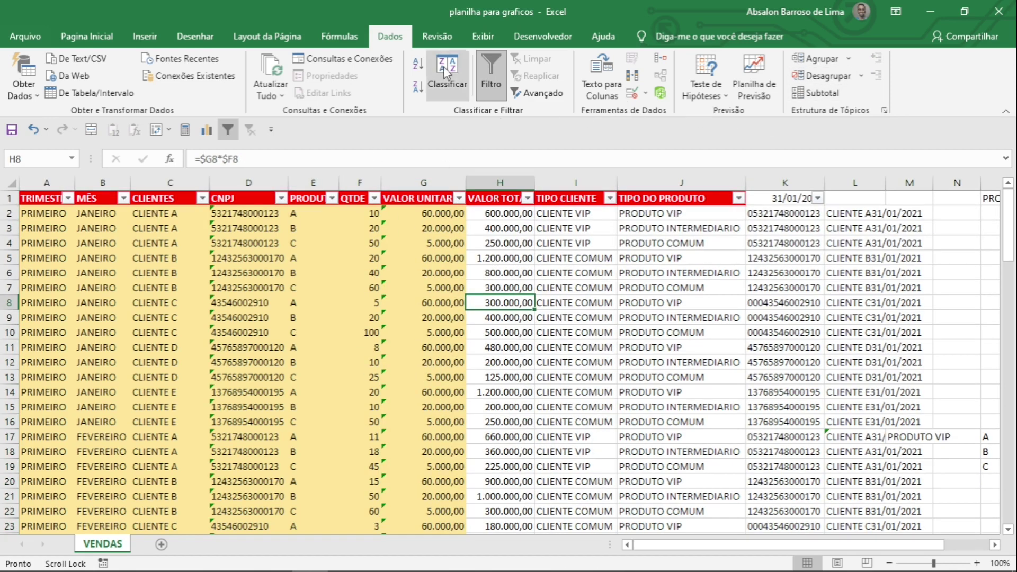
- Look over the review tools and preview the sheet in page break and page layout views, returning to Normal view
{"action": "left_click", "coordinate": [437, 36]}
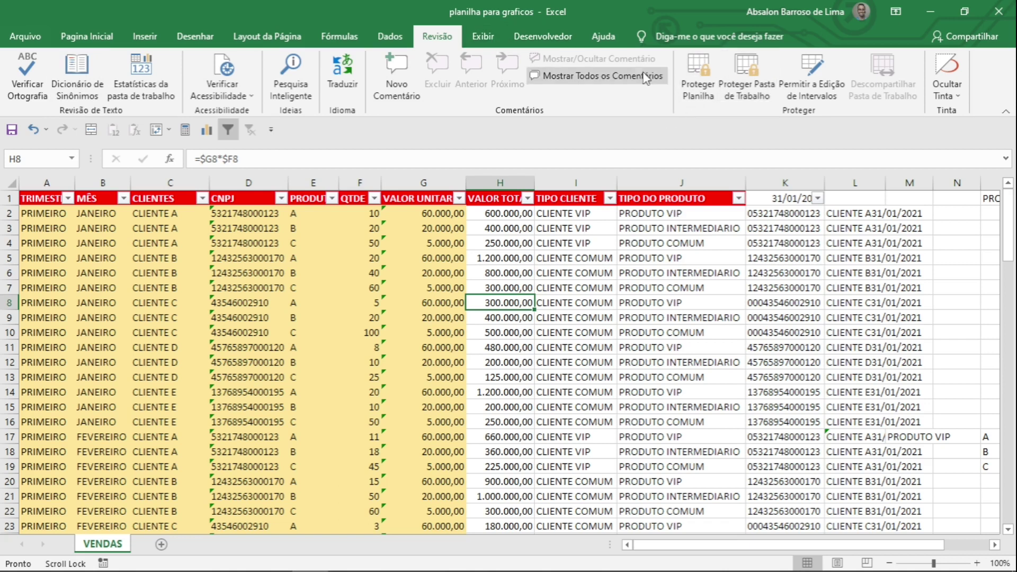
{"action": "left_click", "coordinate": [490, 28]}
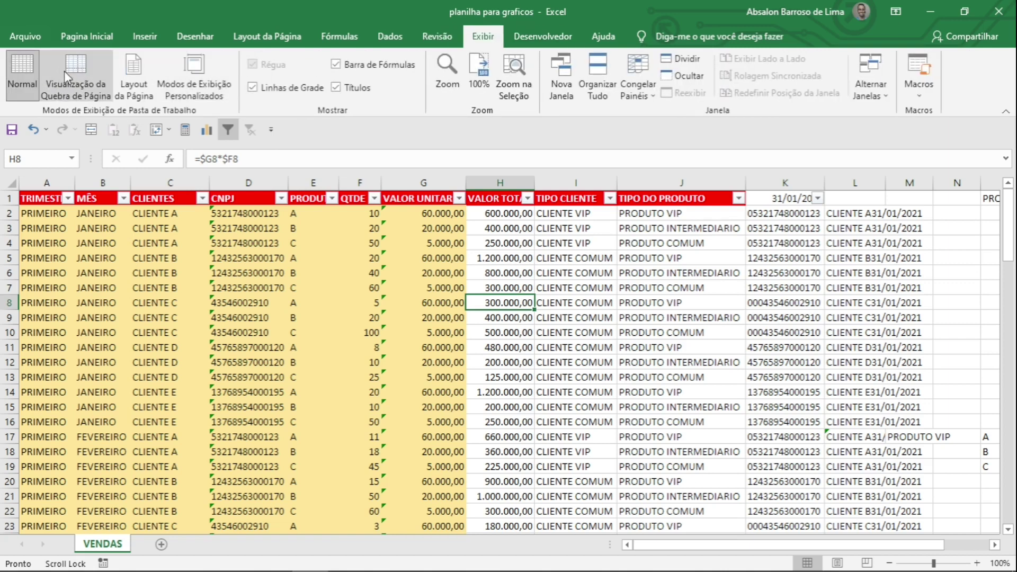
{"action": "left_click", "coordinate": [81, 68]}
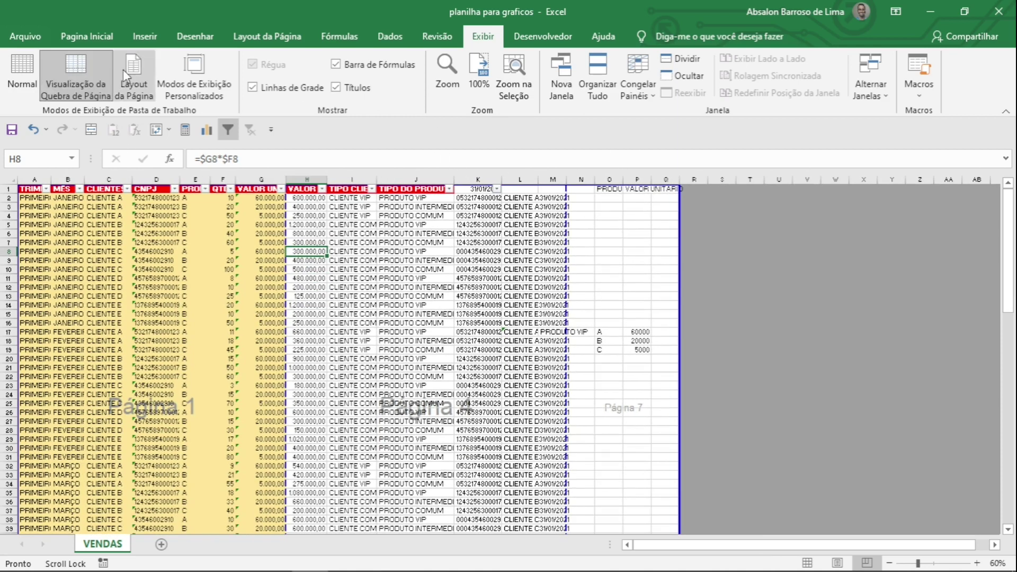
{"action": "left_click", "coordinate": [143, 73]}
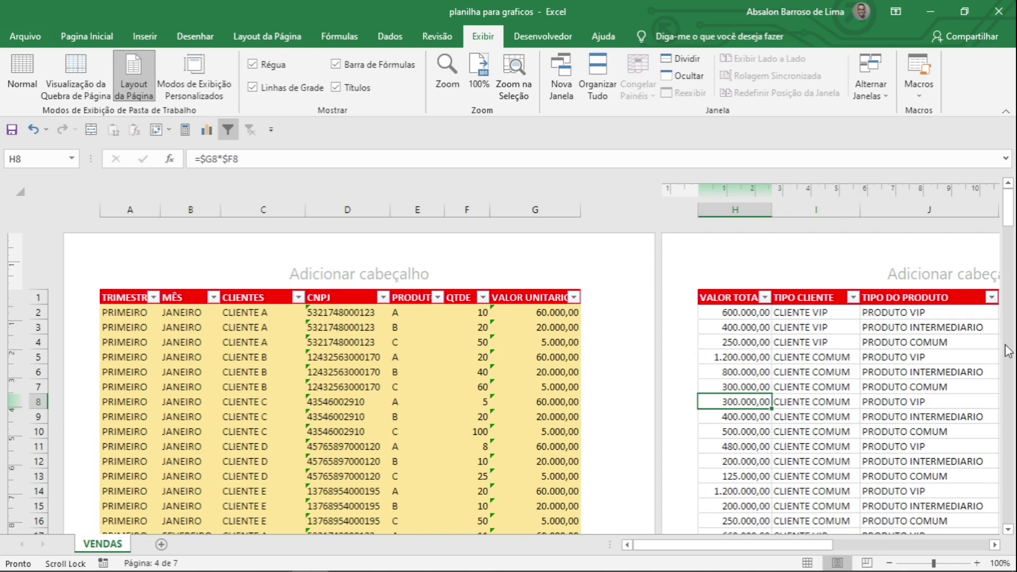
{"action": "left_click", "coordinate": [20, 64]}
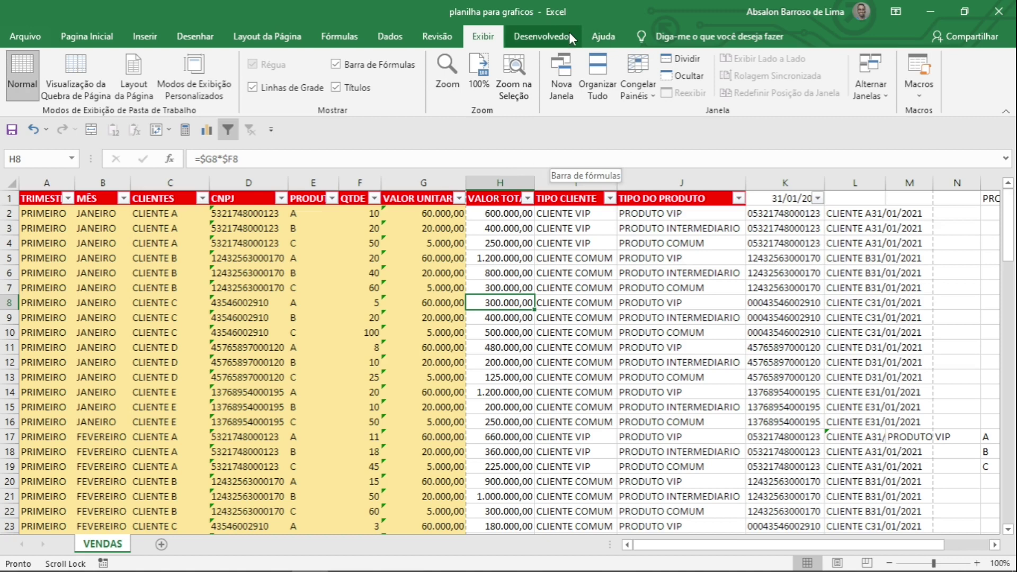
- Review the developer tools for macros, add-ins and controls, and the available help commands
{"action": "left_click", "coordinate": [551, 36]}
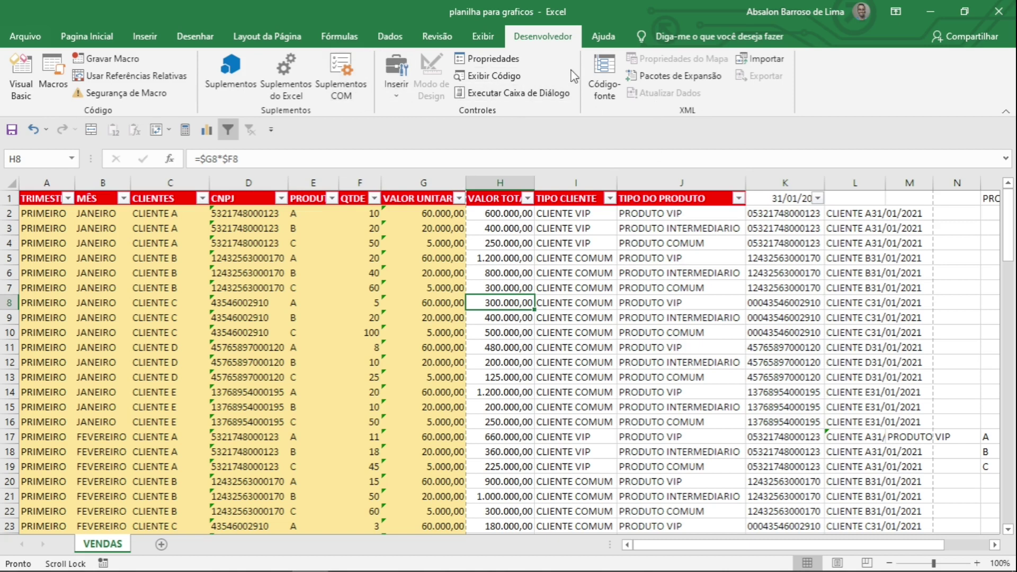
{"action": "left_click", "coordinate": [607, 25]}
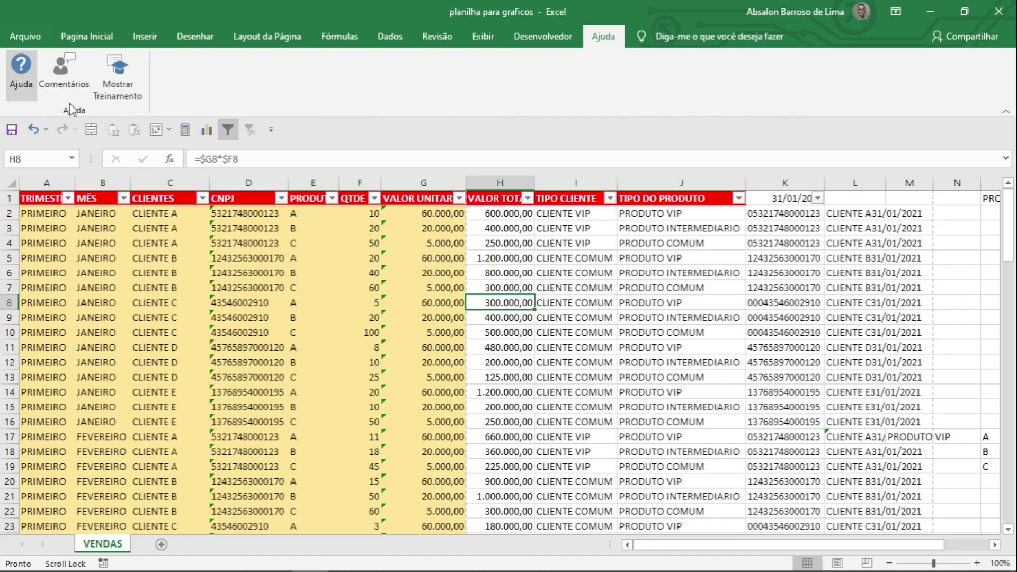